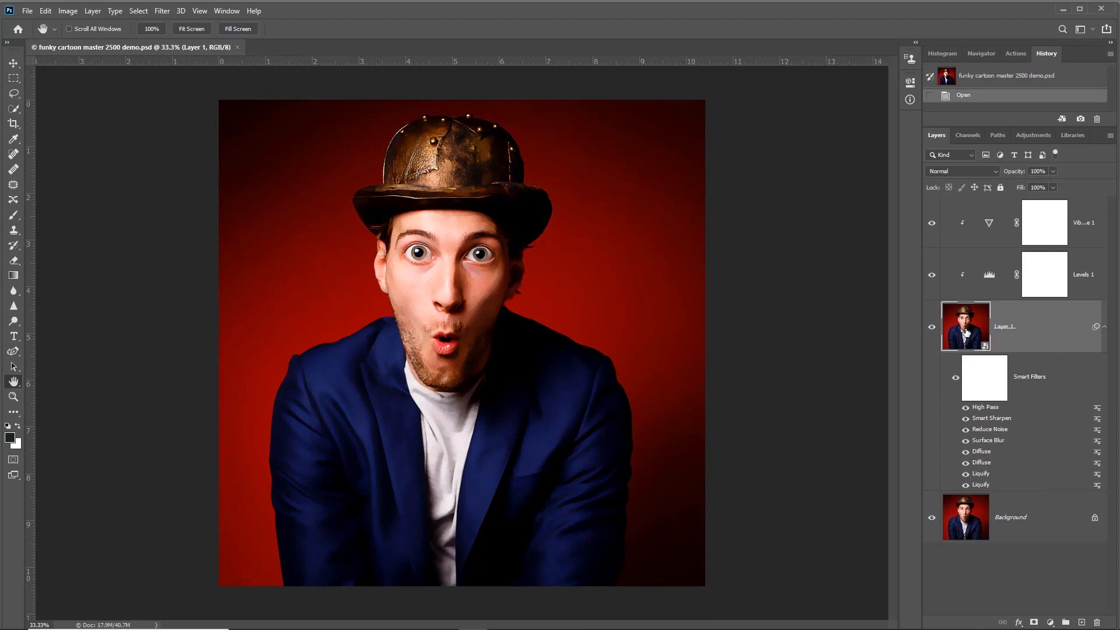
- Open the contents of the Layer 1 smart object and arrange both documents in a 2-up vertical layout, fitting the contents on screen
double_click(966, 333)
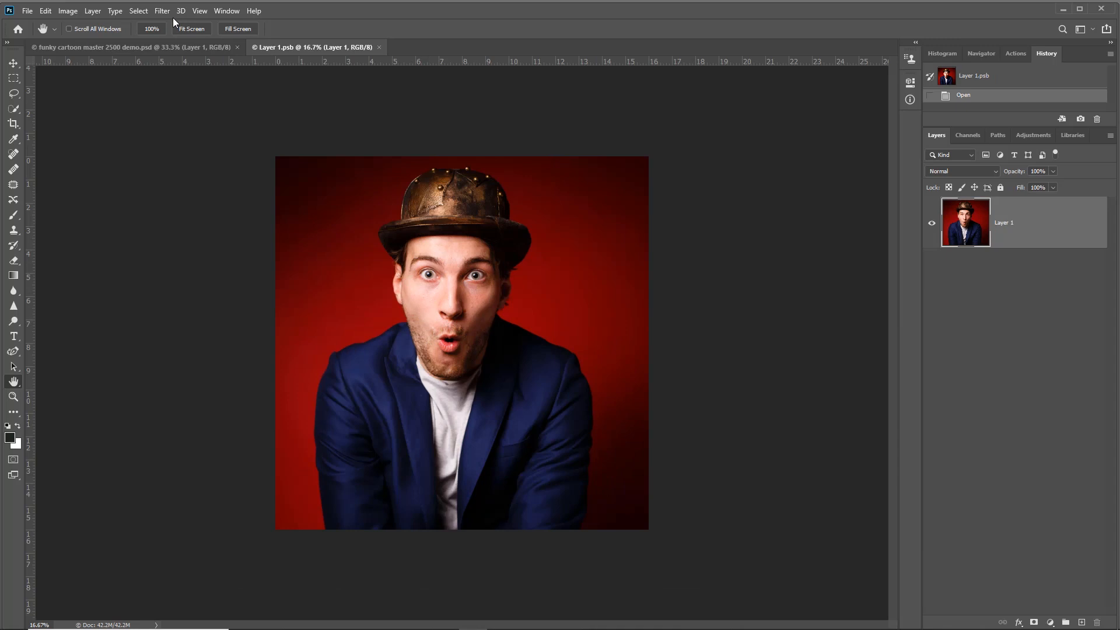
click(226, 11)
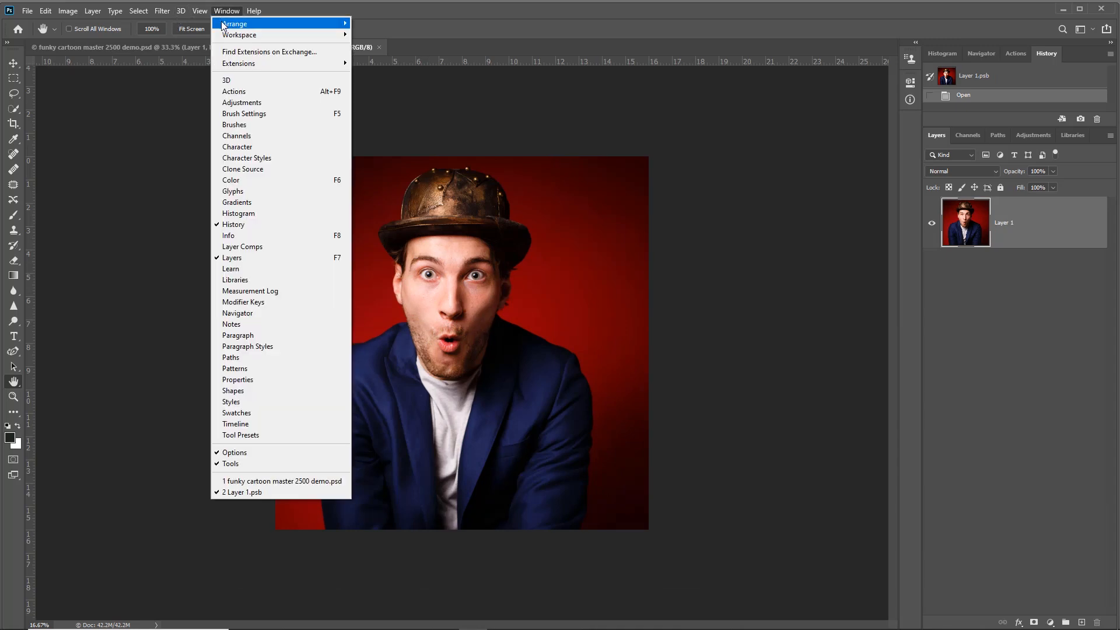
mouse_move(326, 24)
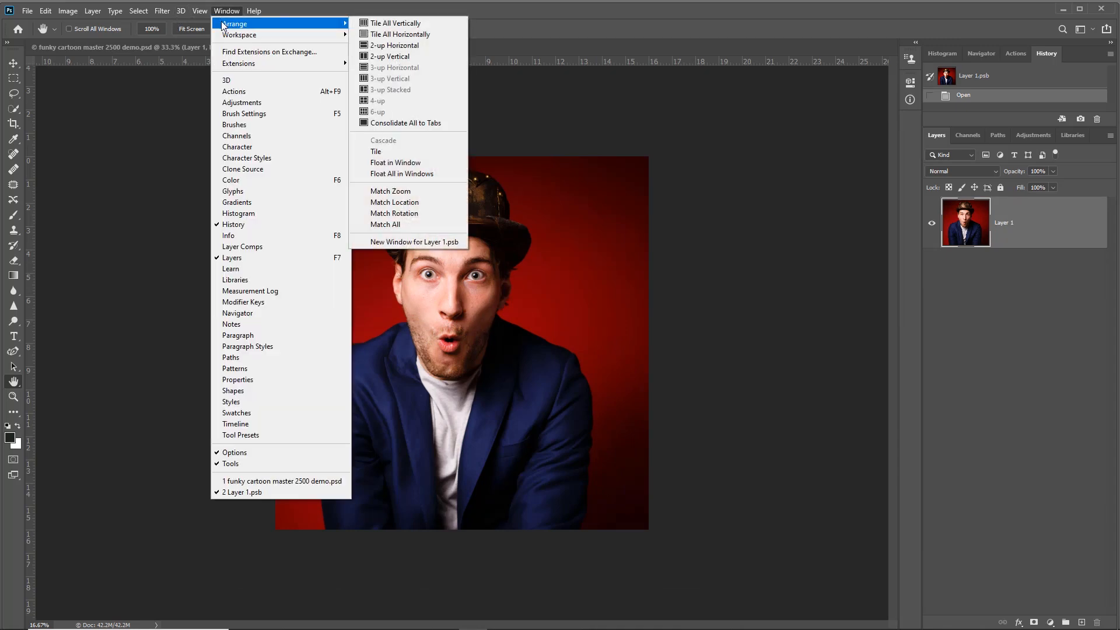
click(382, 57)
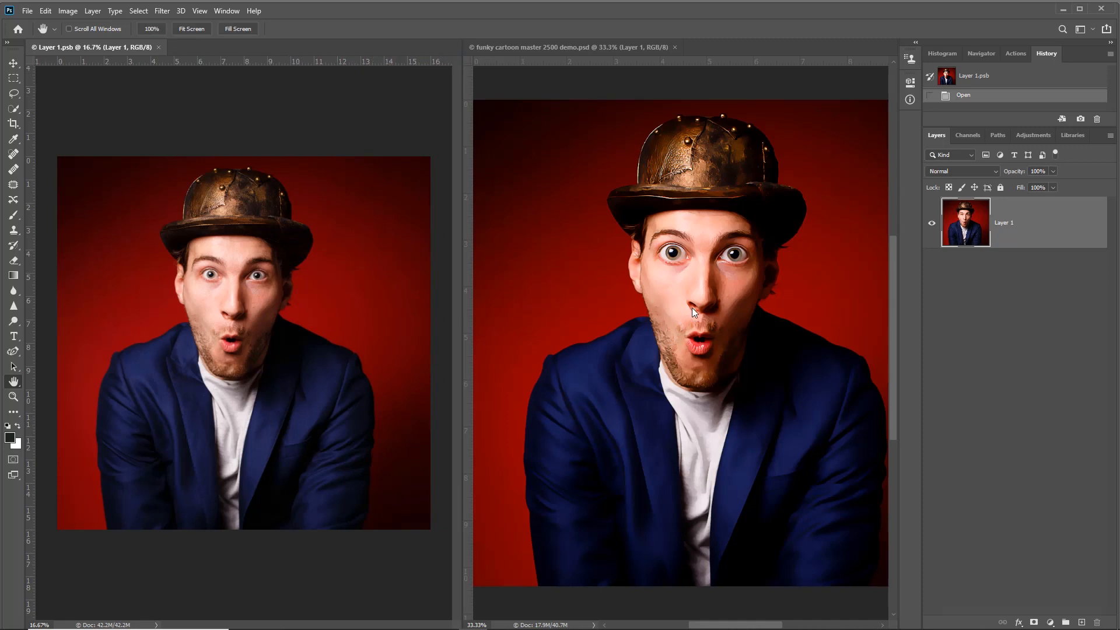
key(ctrl+0)
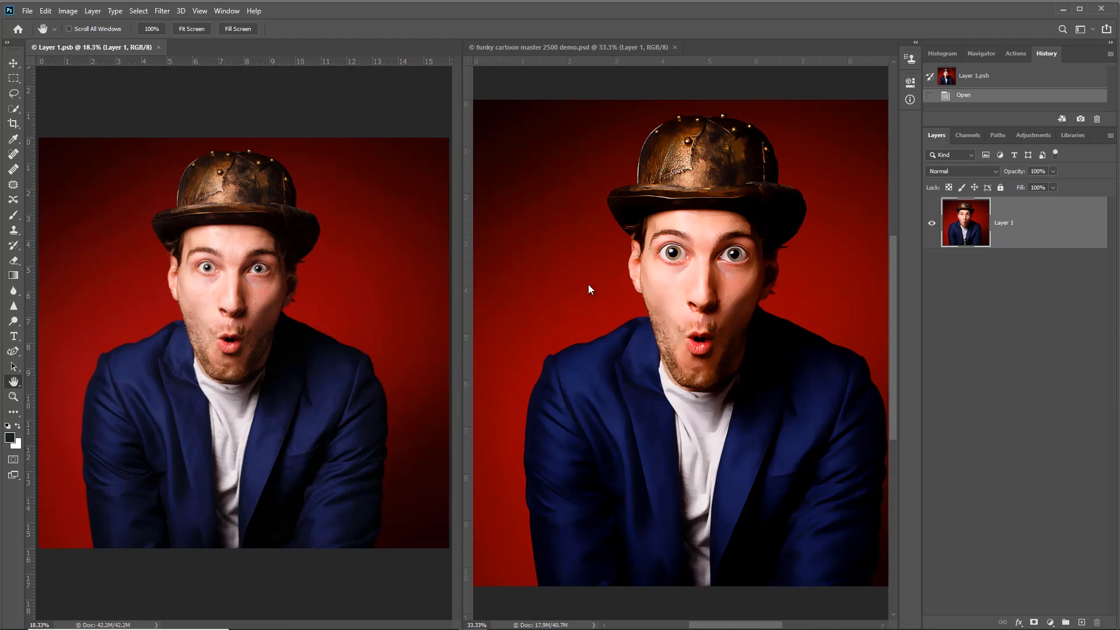
scroll(589, 285, up, 3)
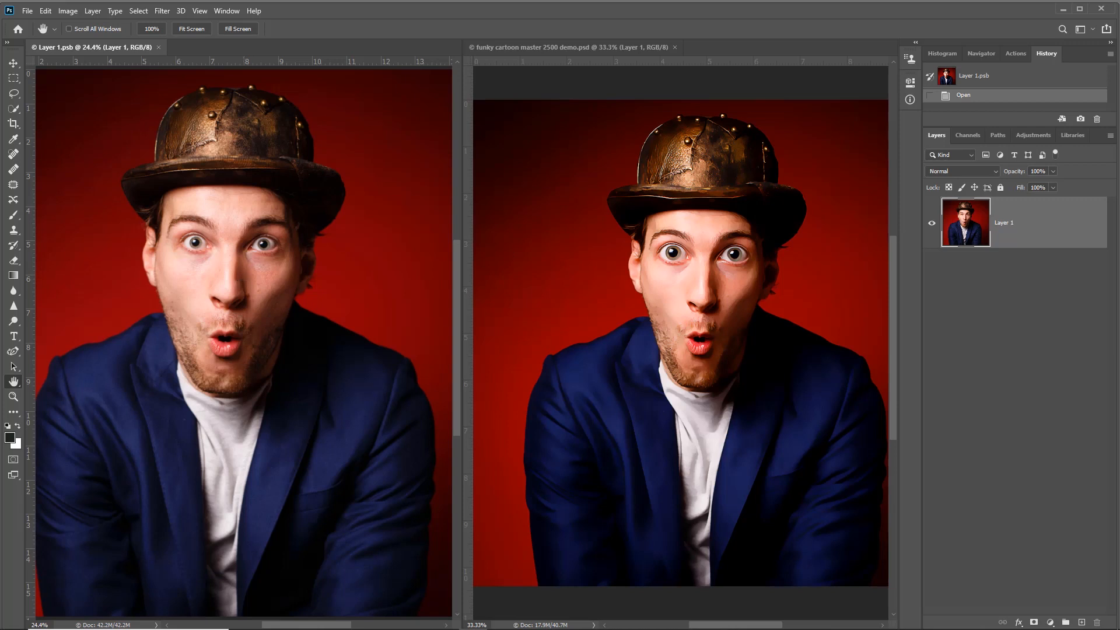
drag(1029, 333, 266, 322)
scroll(276, 318, down, 3)
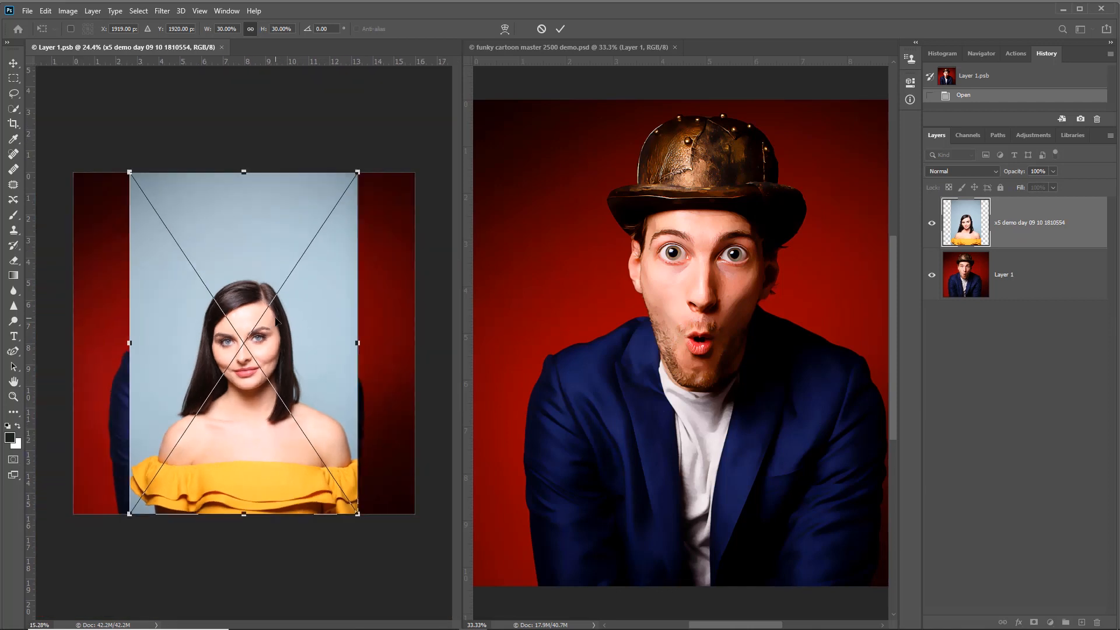
drag(348, 187, 403, 102)
drag(138, 303, 69, 301)
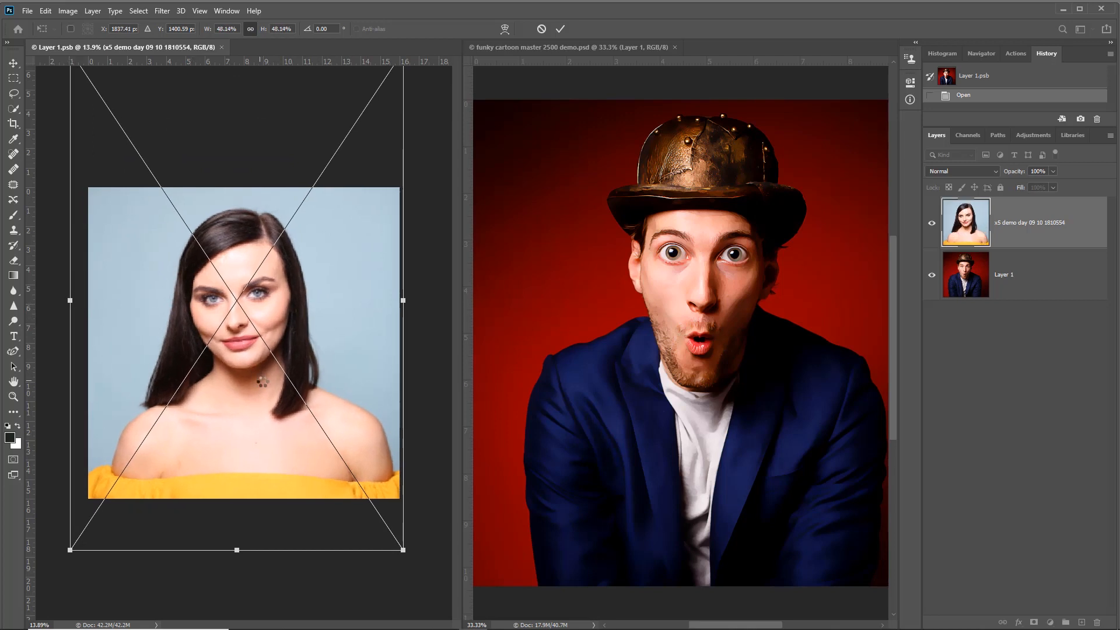
key(Return)
key(h)
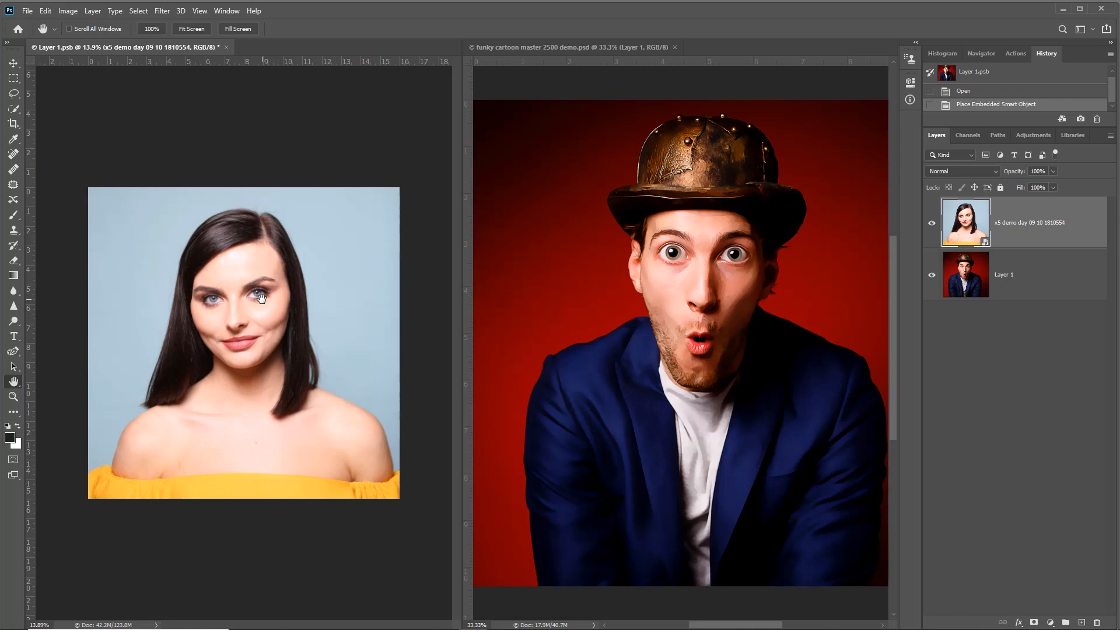
- Save Layer 1.psb to update the funky cartoon master document with the placed portrait
click(26, 11)
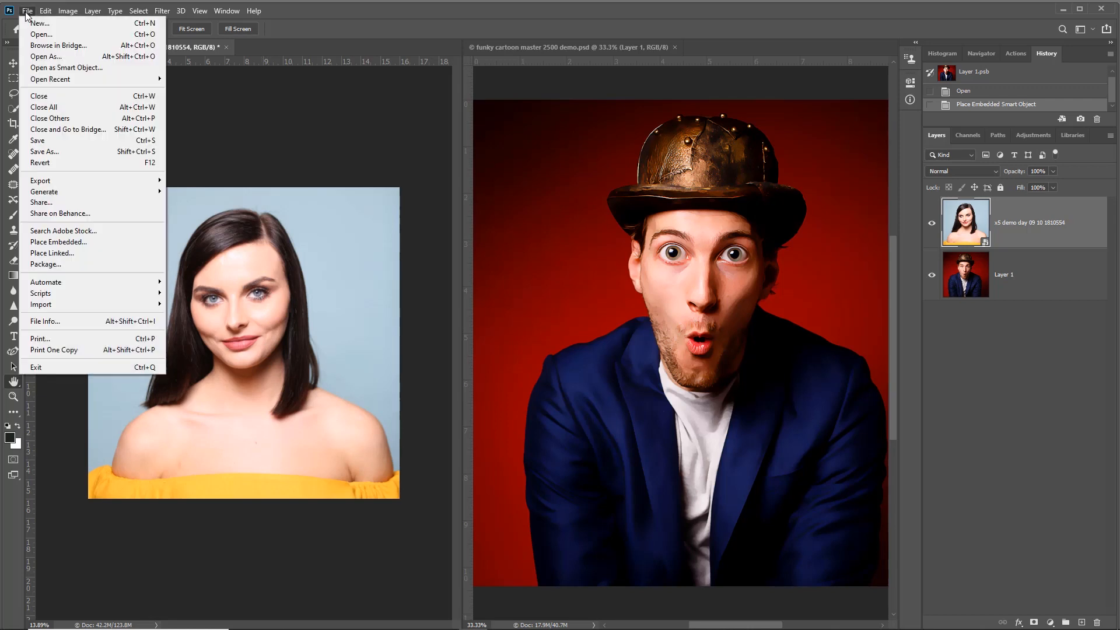
click(65, 144)
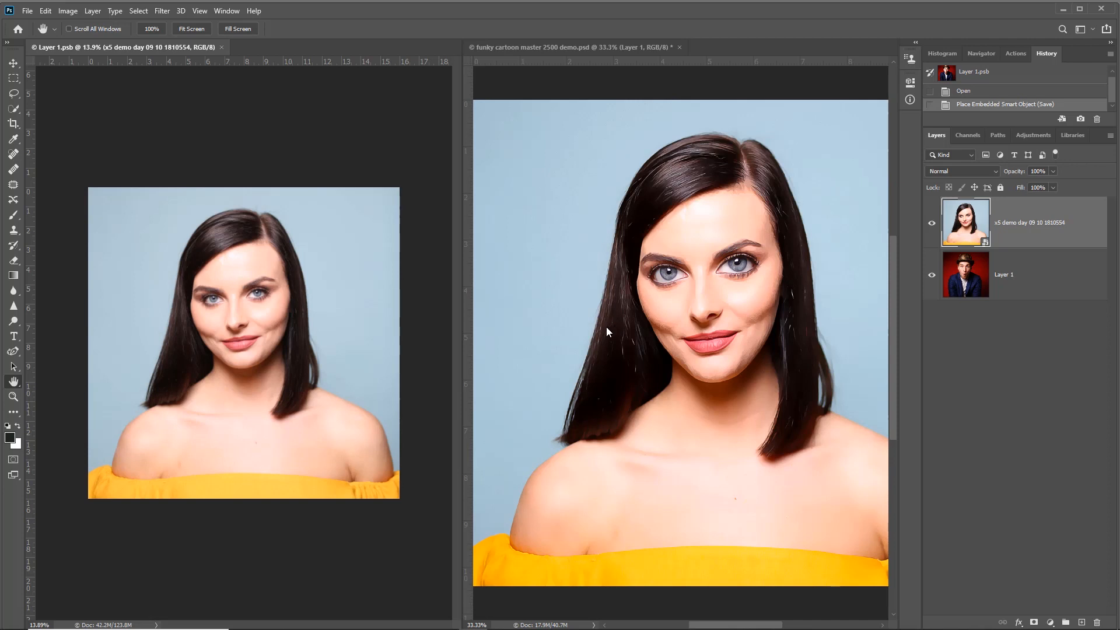
scroll(292, 316, up, 3)
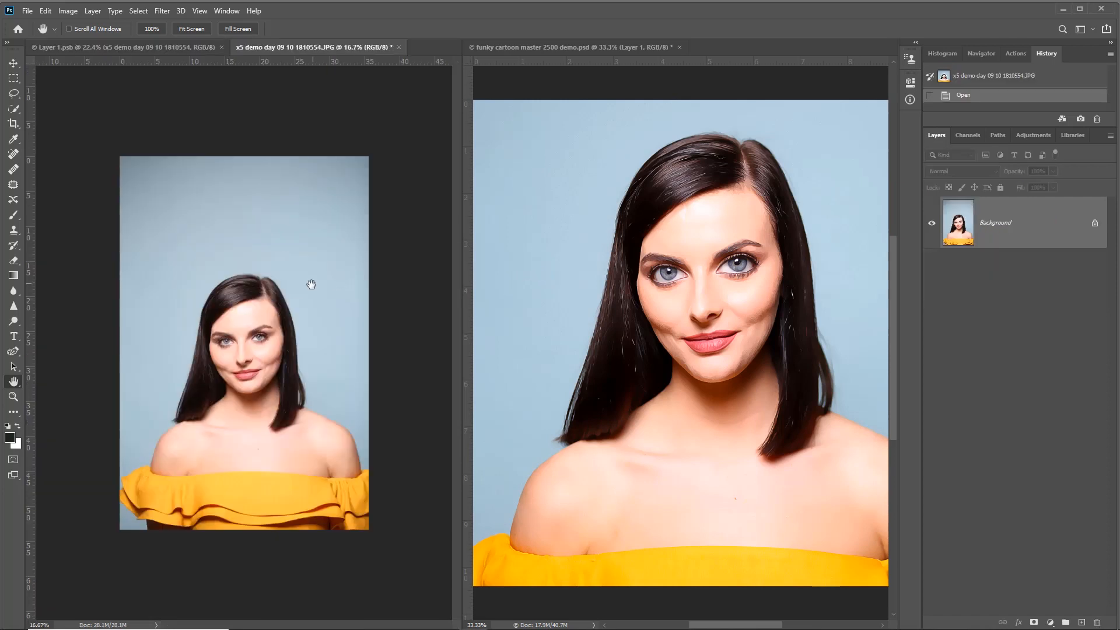
- Duplicate the Background layer of x5 demo day 09 10 1810554.JPG and convert the copy to a smart object
scroll(234, 315, up, 5)
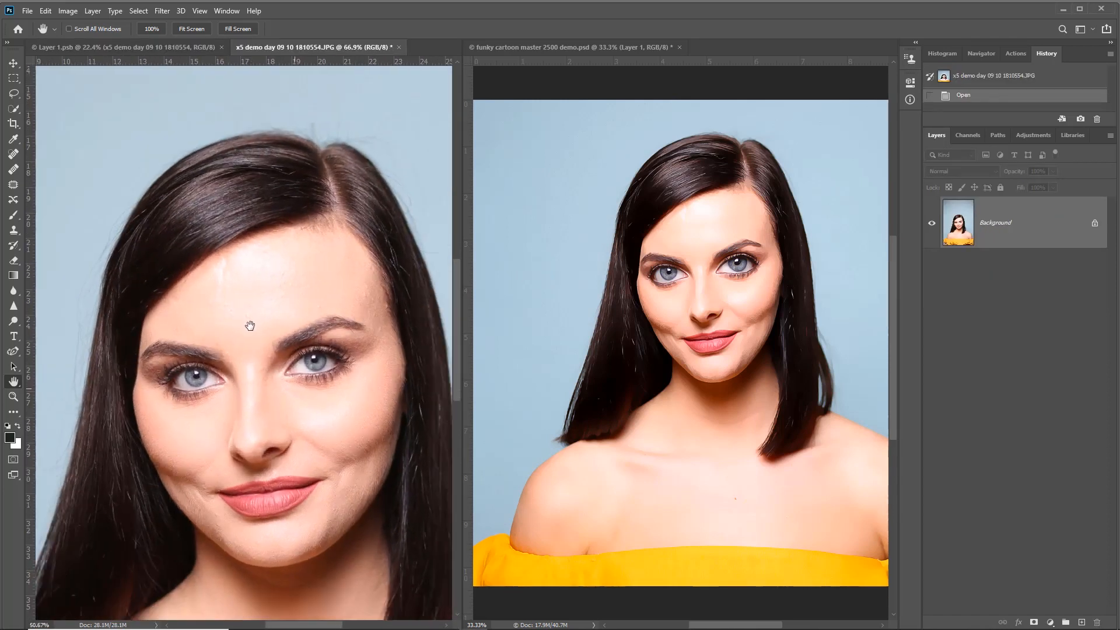
scroll(249, 326, down, 3)
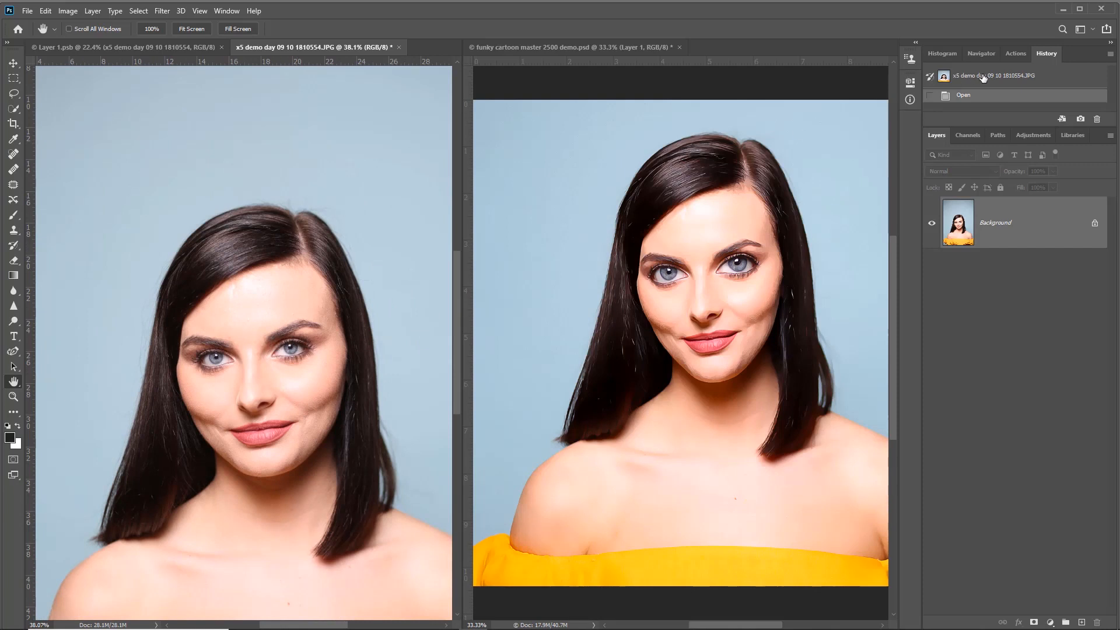
key(ctrl+j)
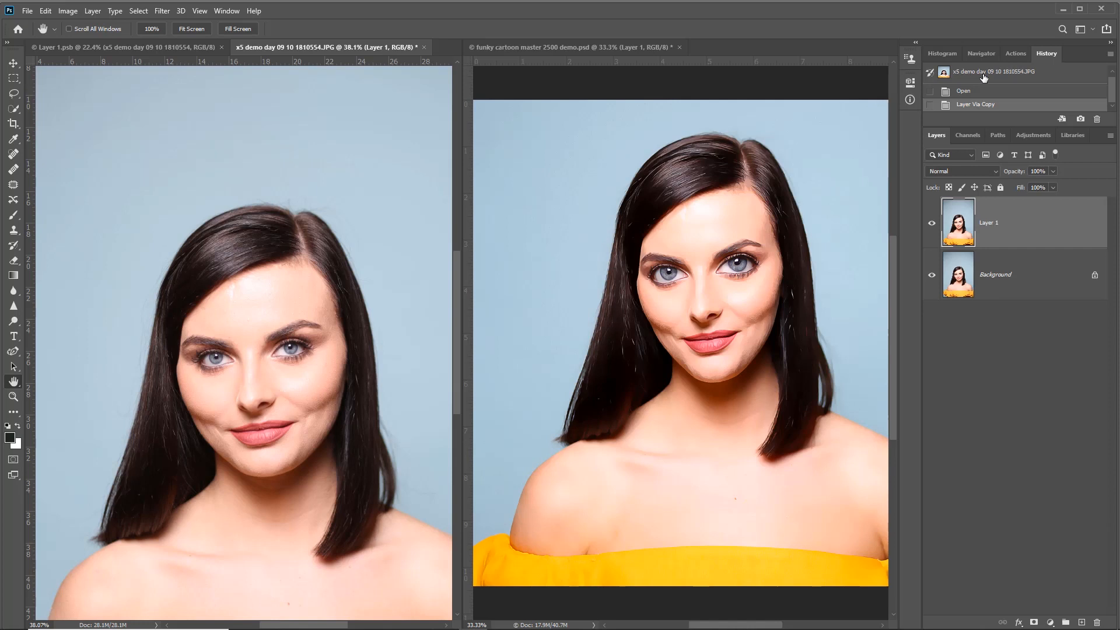
right_click(970, 245)
click(1016, 233)
right_click(1015, 233)
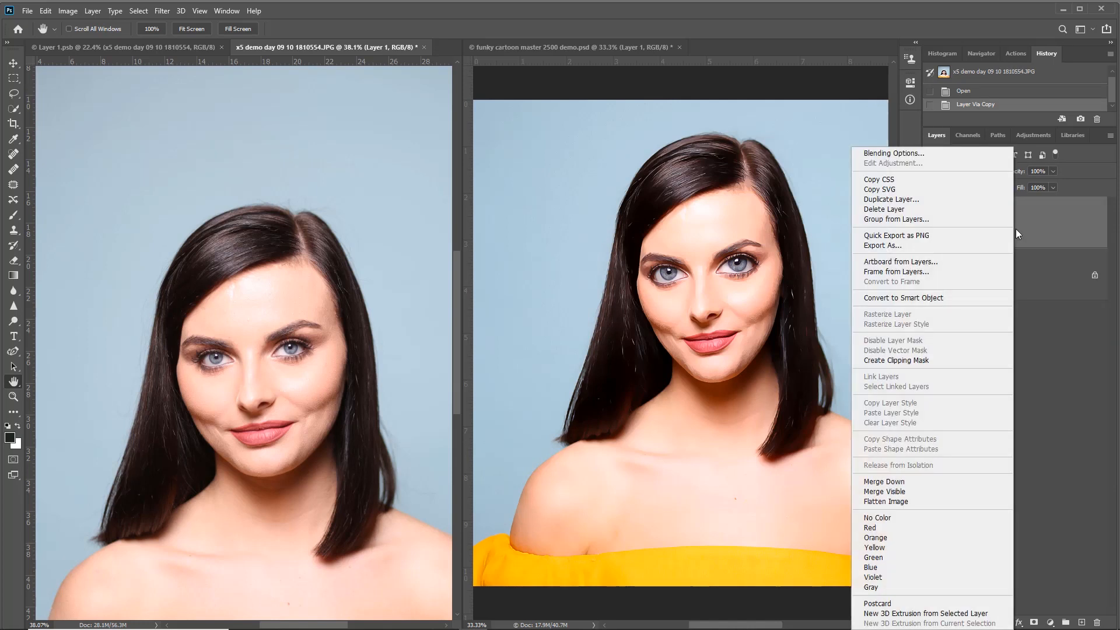
click(954, 301)
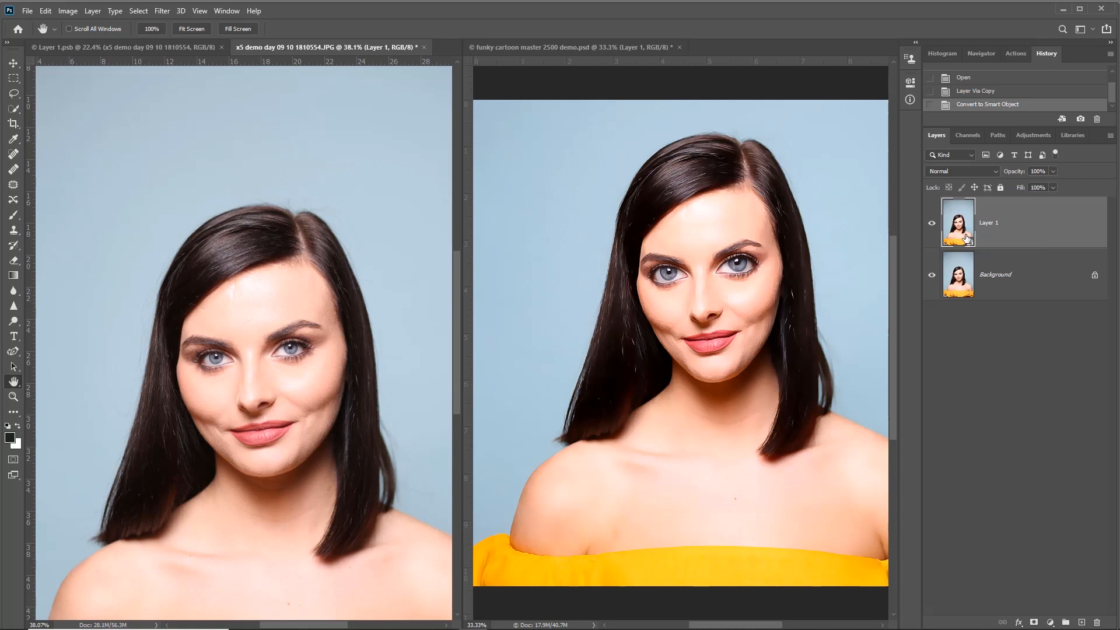
- Start the Liquify filter on Layer 1 and, with both eyes linked, set eye size to 100, eye height to 100 and eye width to 66
click(163, 11)
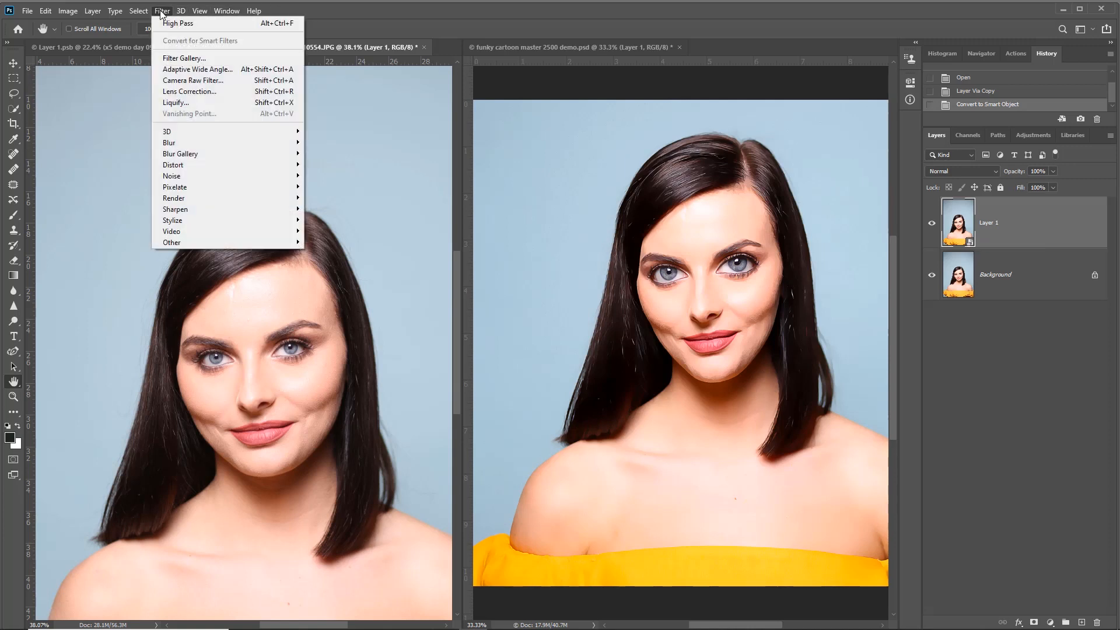
click(166, 101)
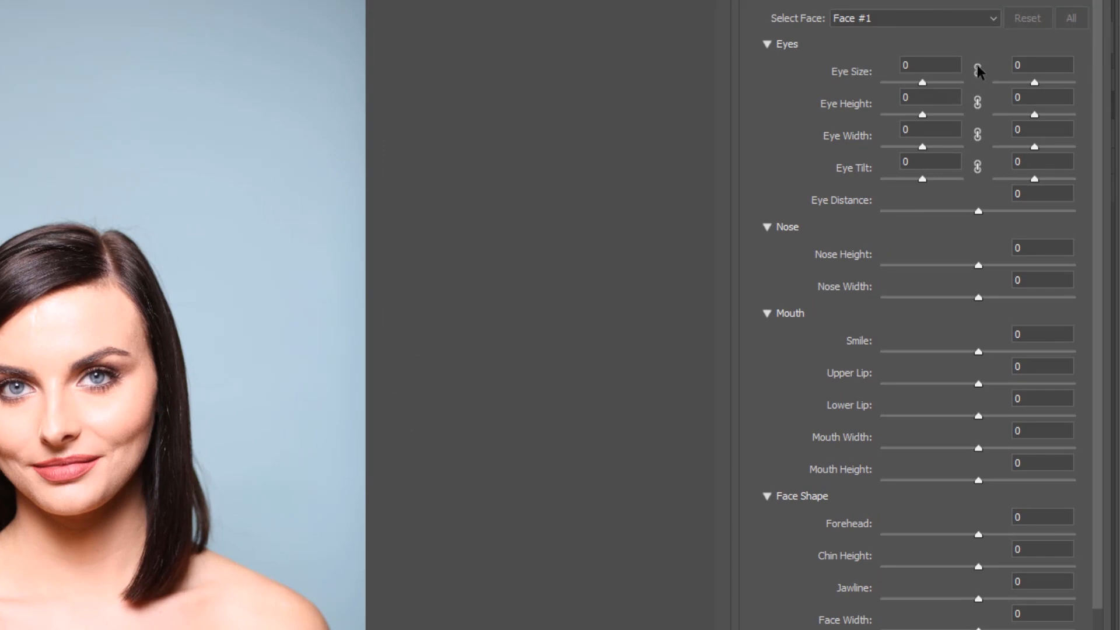
click(978, 70)
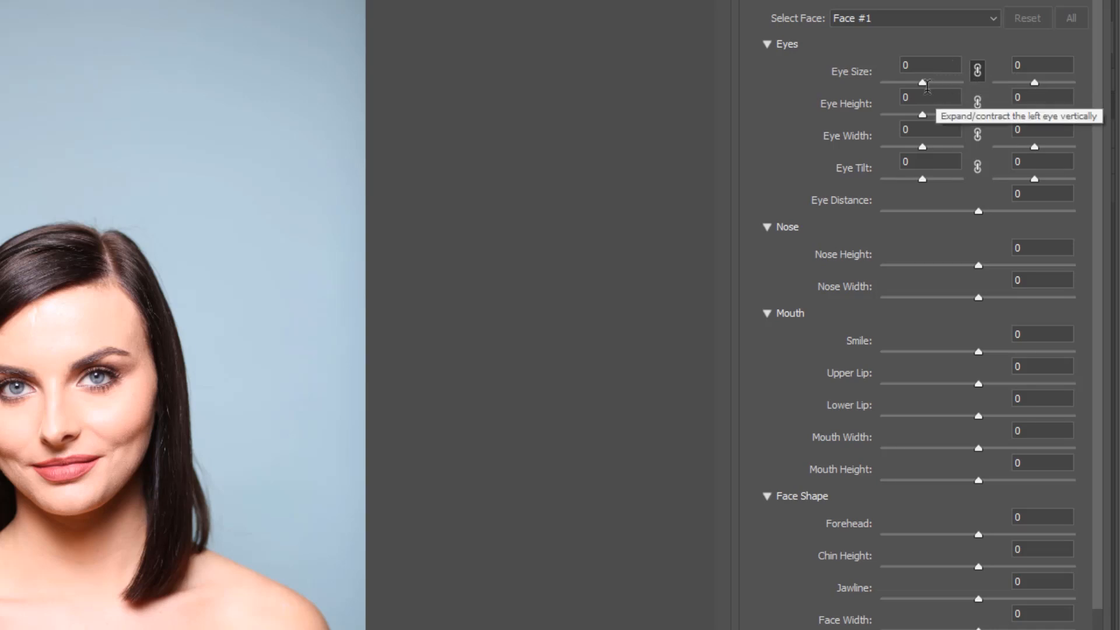
drag(923, 83, 970, 90)
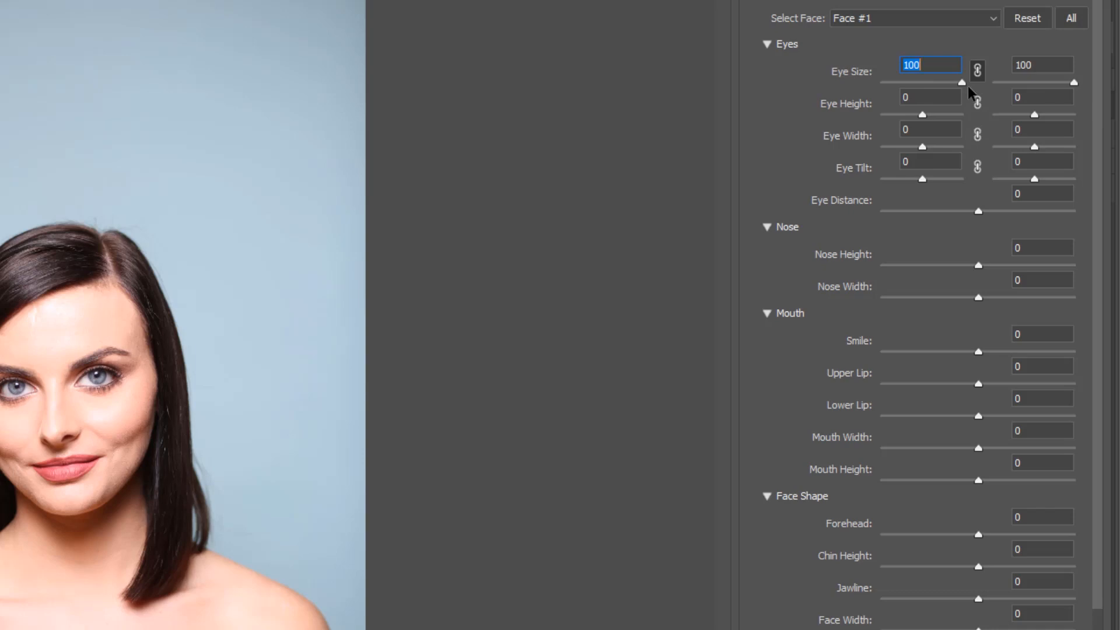
click(922, 114)
drag(945, 111, 970, 112)
click(976, 108)
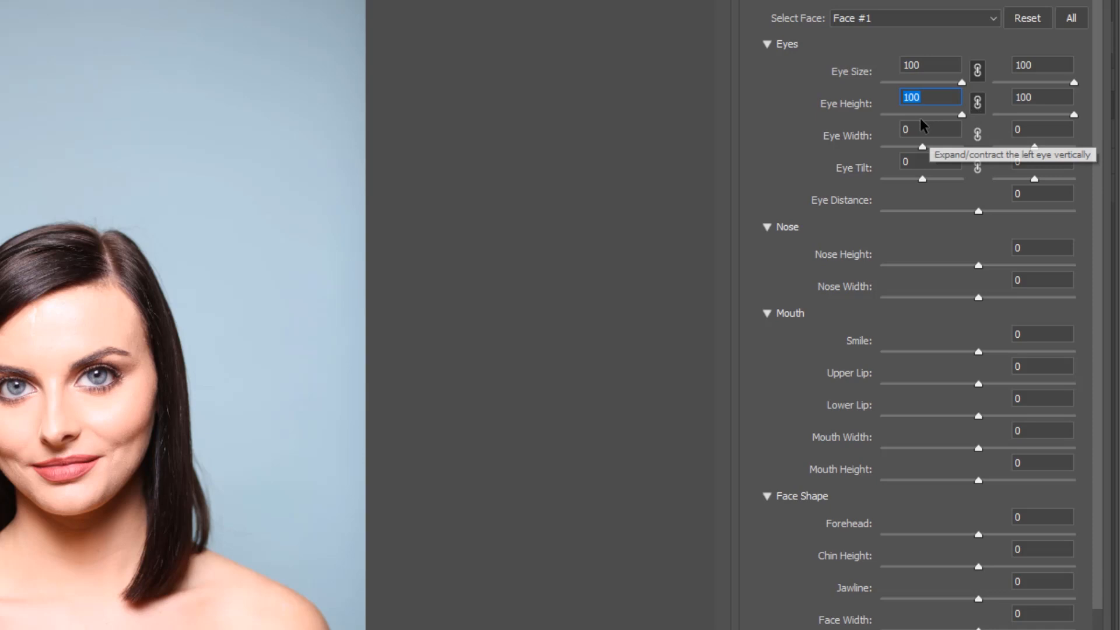
drag(922, 147, 950, 155)
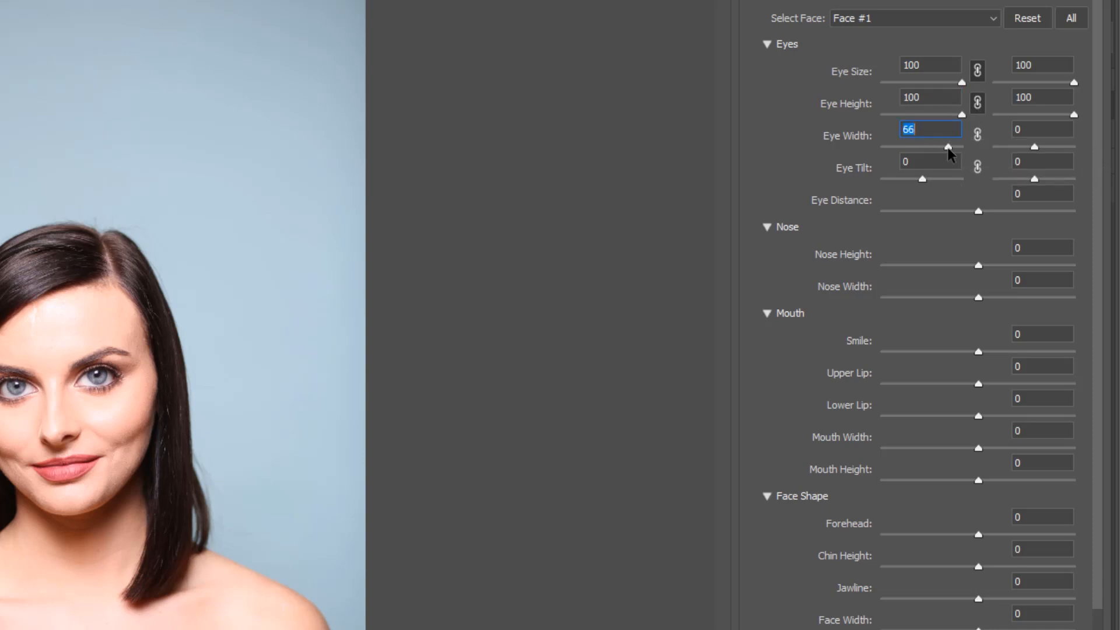
click(980, 136)
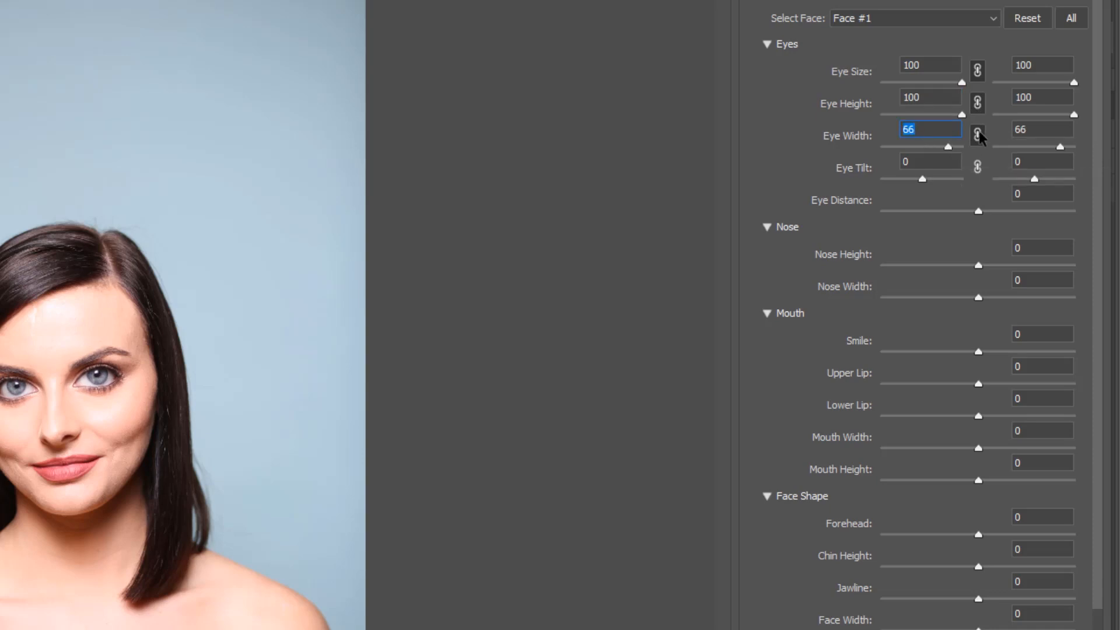
- Reshape the face in Liquify with face width -100, forehead -100, chin height -62 and jawline -79
drag(979, 629, 882, 629)
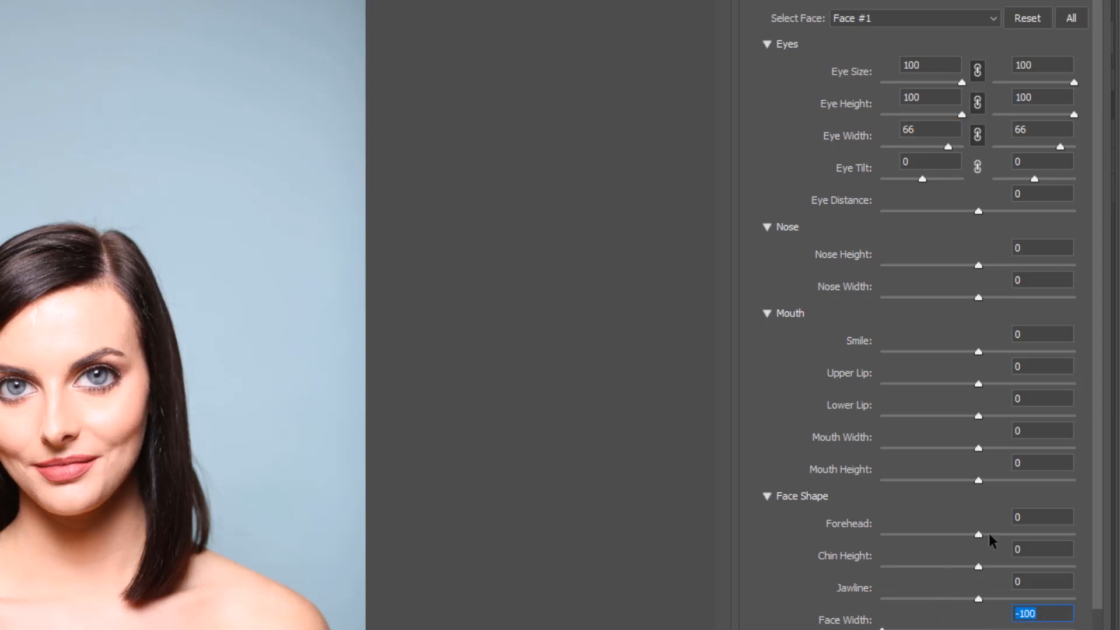
drag(979, 535, 883, 535)
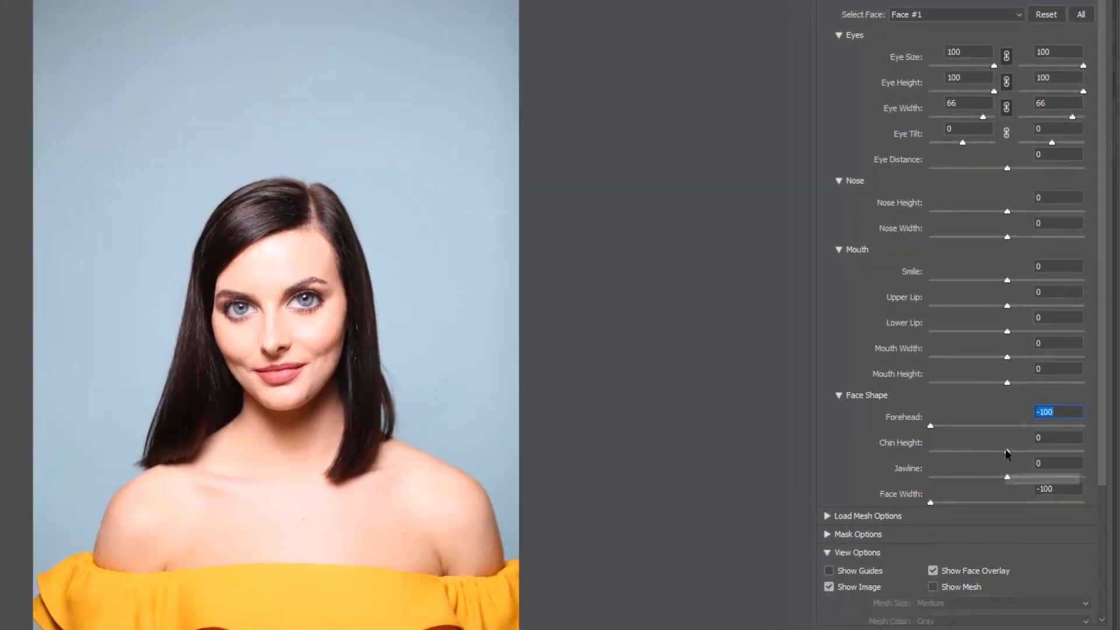
drag(1001, 477, 1043, 477)
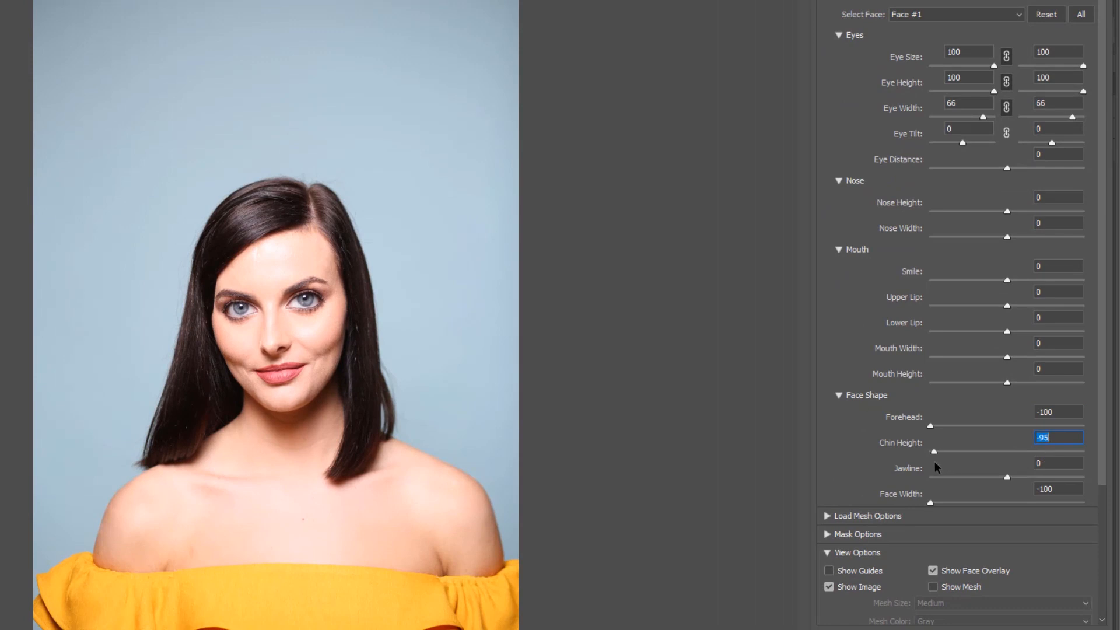
drag(944, 462, 946, 486)
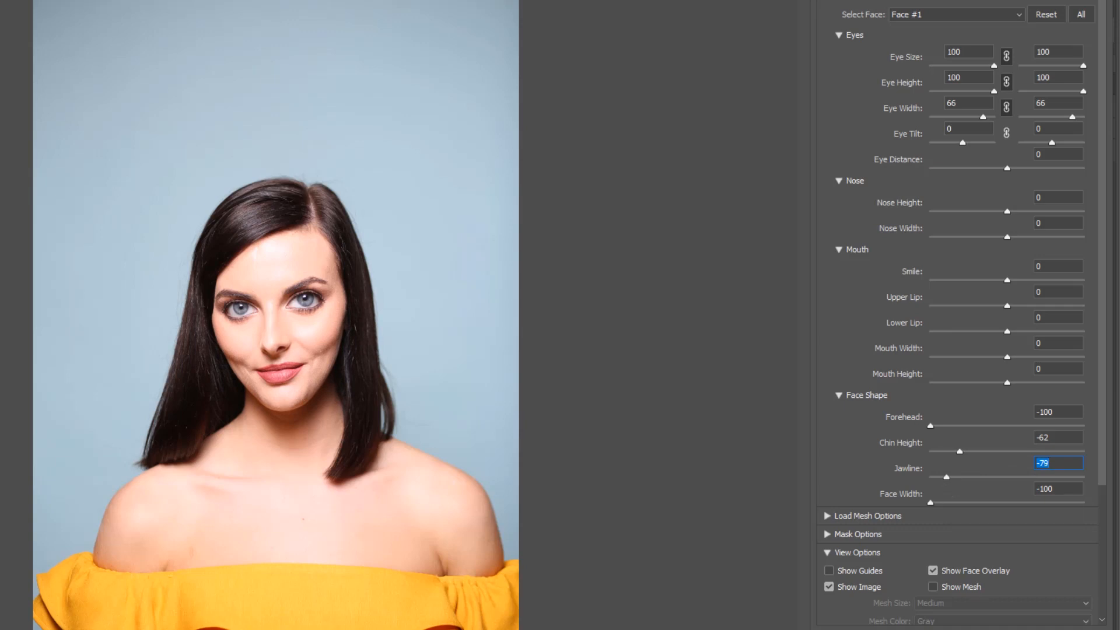
- Set smile to 42, upper lip to 40, lower lip to -40 and mouth width to 47, and apply the Liquify filter
drag(1008, 280, 950, 309)
click(978, 306)
drag(1030, 310, 1038, 309)
drag(1005, 358, 1041, 354)
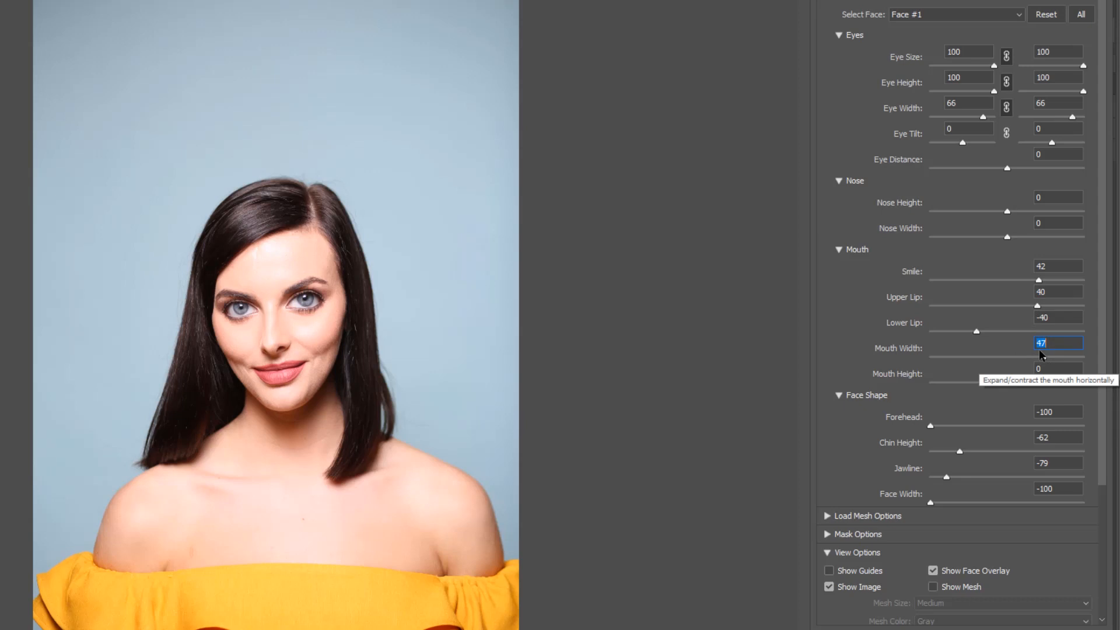
key(Return)
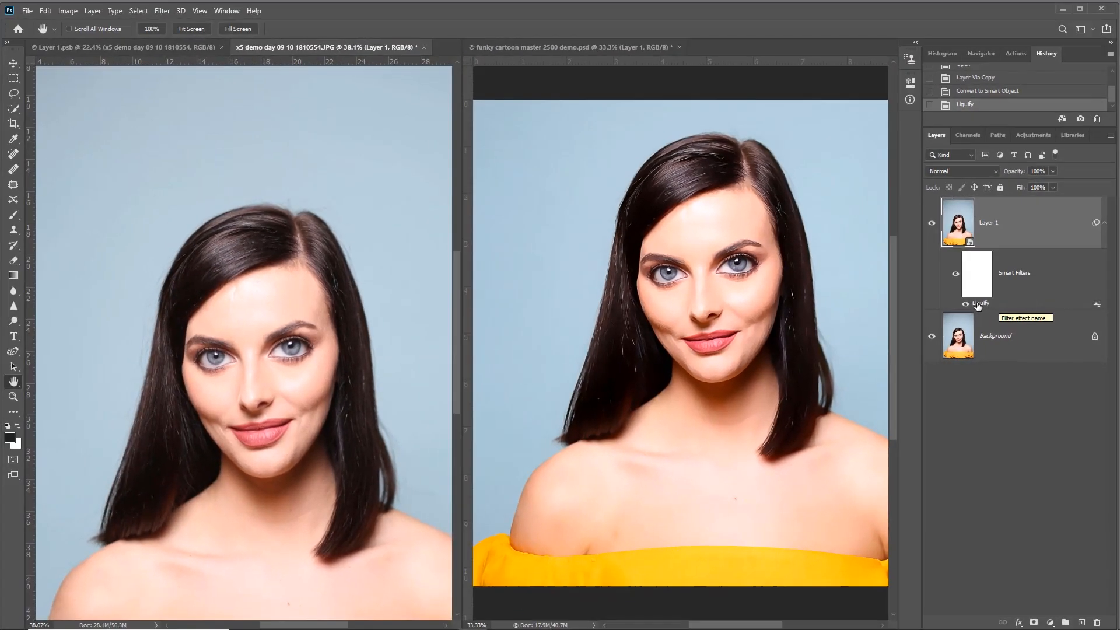
- Apply a second Liquify filter to Layer 1 with both eyes linked and eye size set to 75
click(162, 11)
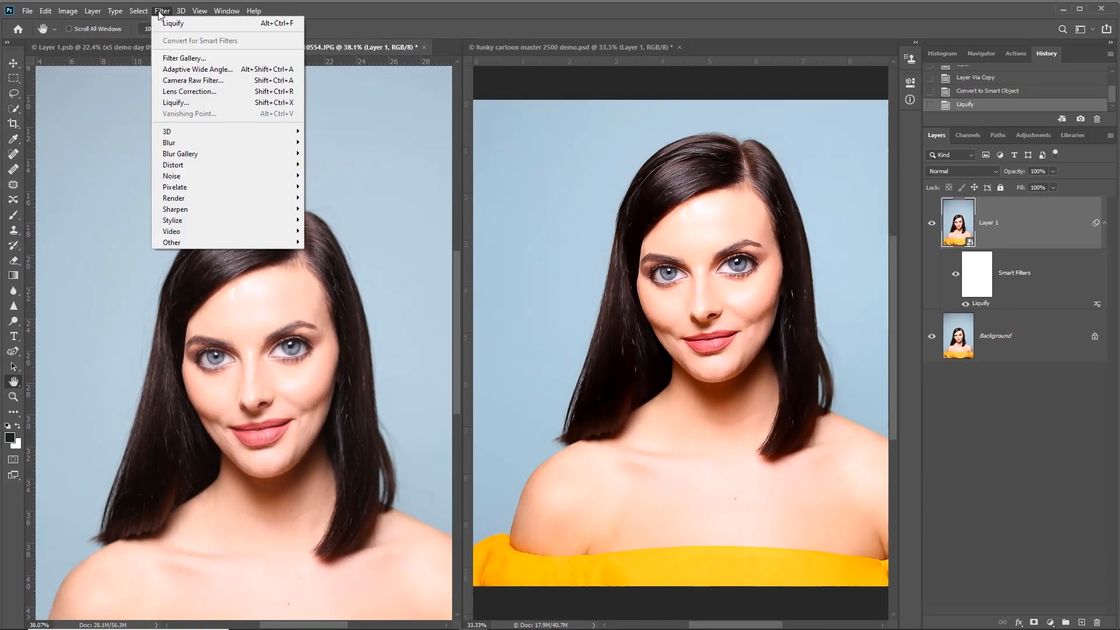
click(182, 104)
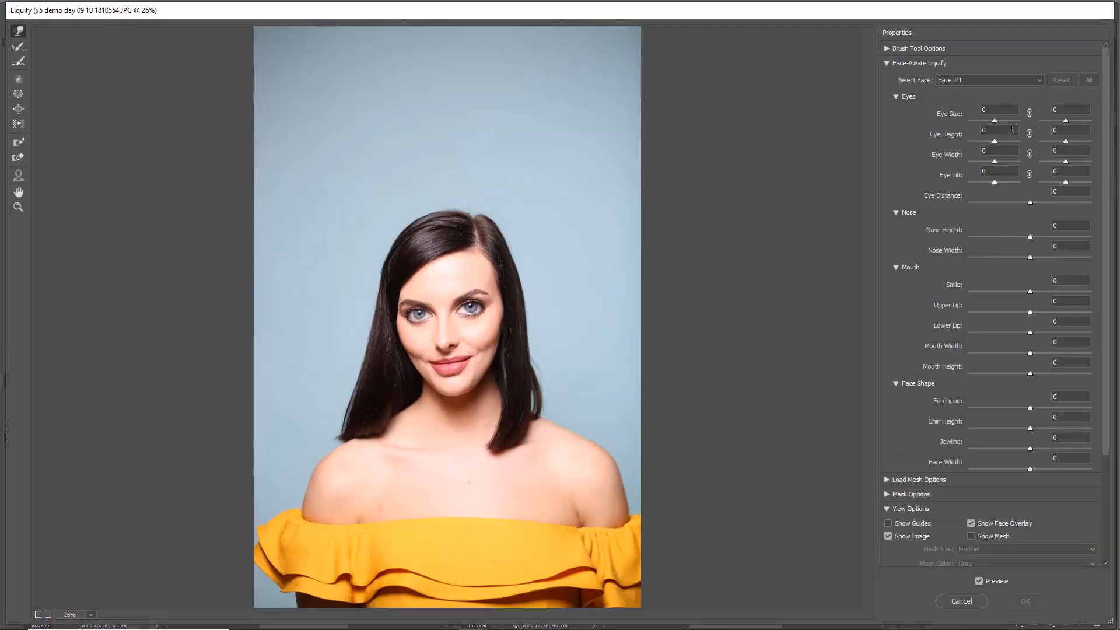
click(1030, 114)
drag(1006, 121, 1013, 123)
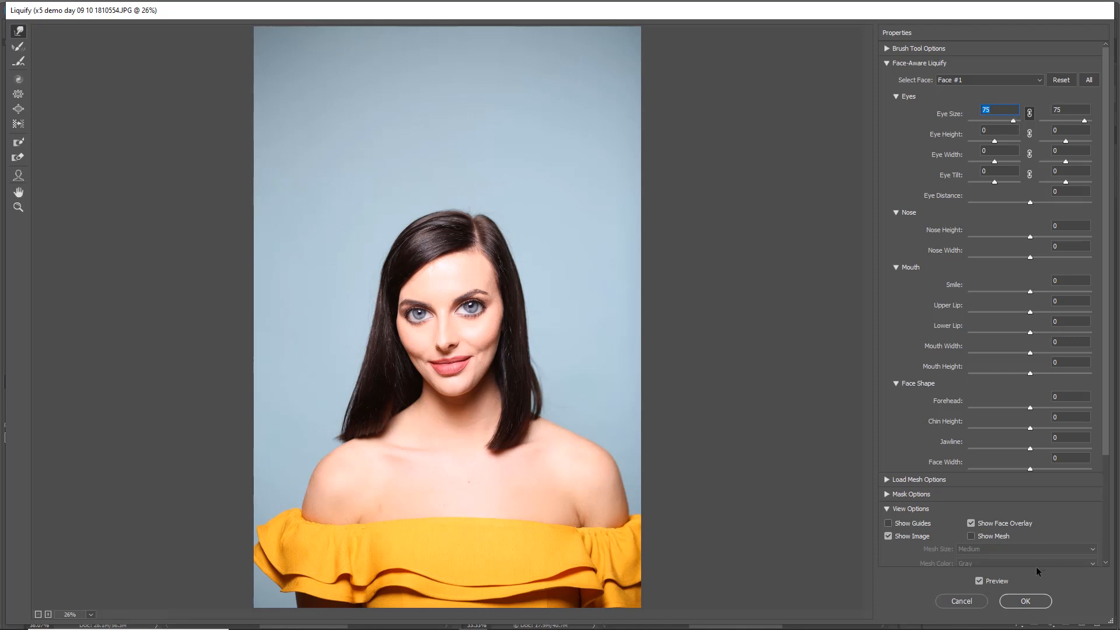
click(1025, 601)
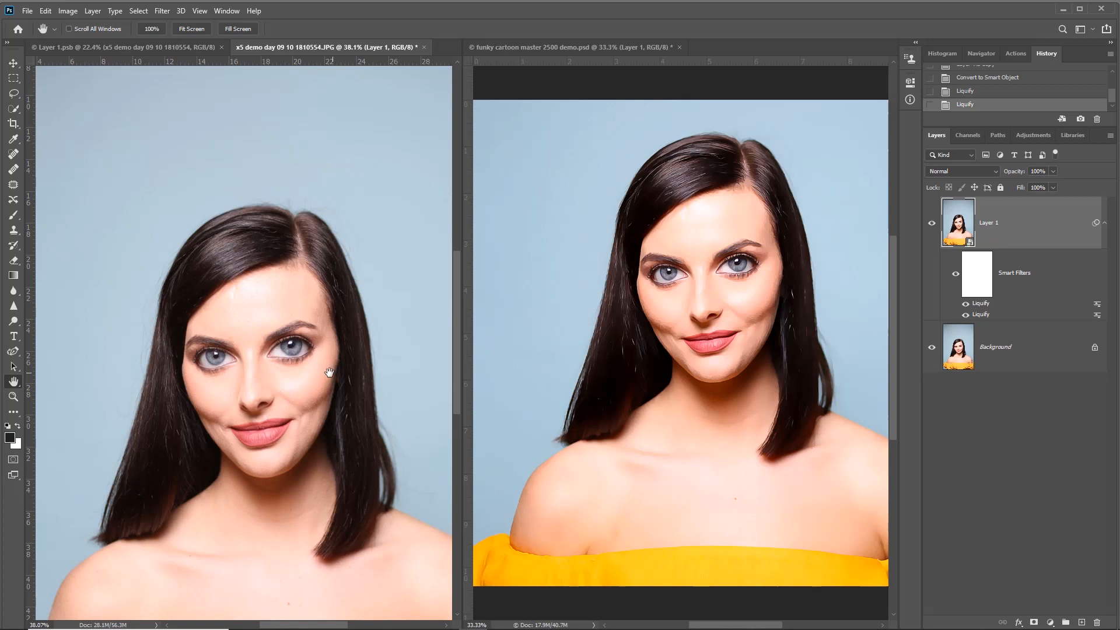
scroll(331, 369, down, 2)
scroll(336, 370, up, 3)
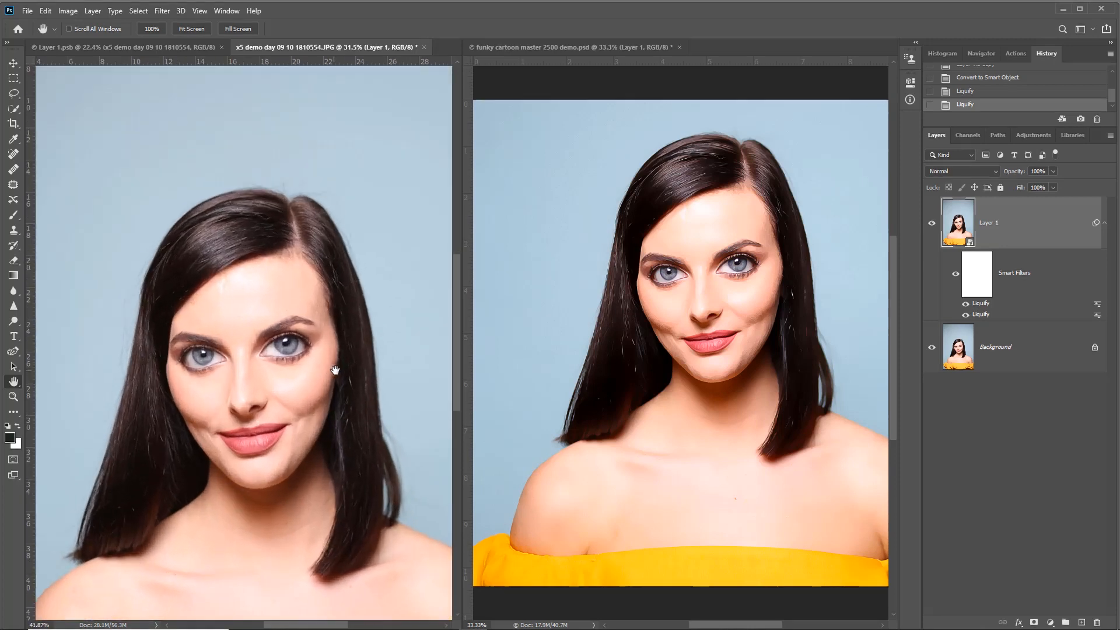
- Apply a Diffuse filter in Anisotropic mode to Layer 1 of the x5 demo day portrait
scroll(241, 371, up, 1)
drag(241, 371, 255, 316)
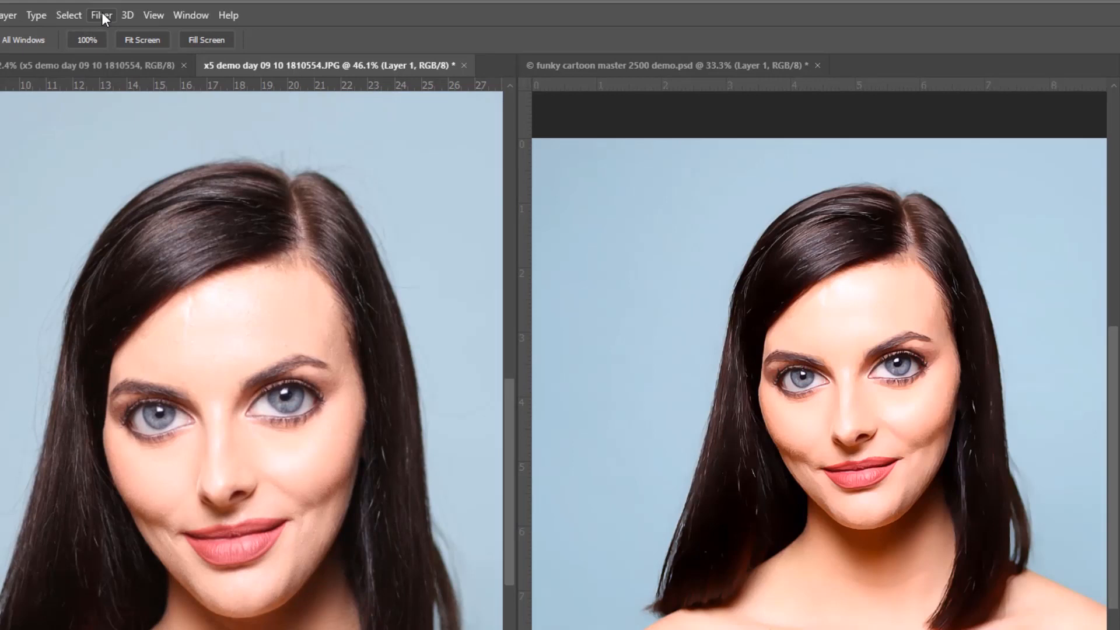
click(162, 11)
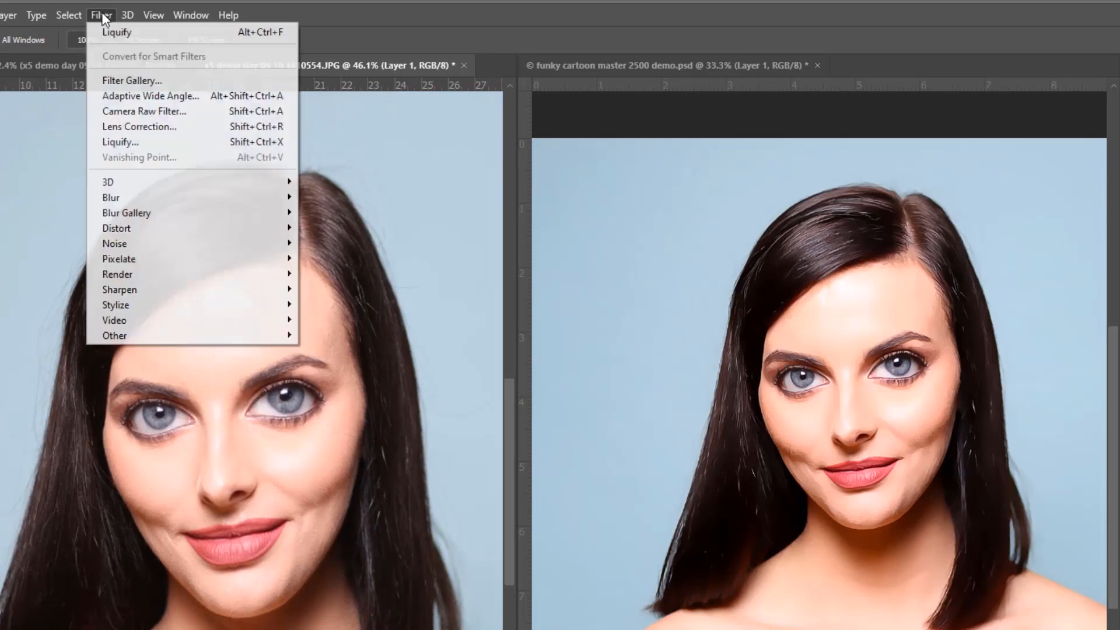
mouse_move(125, 306)
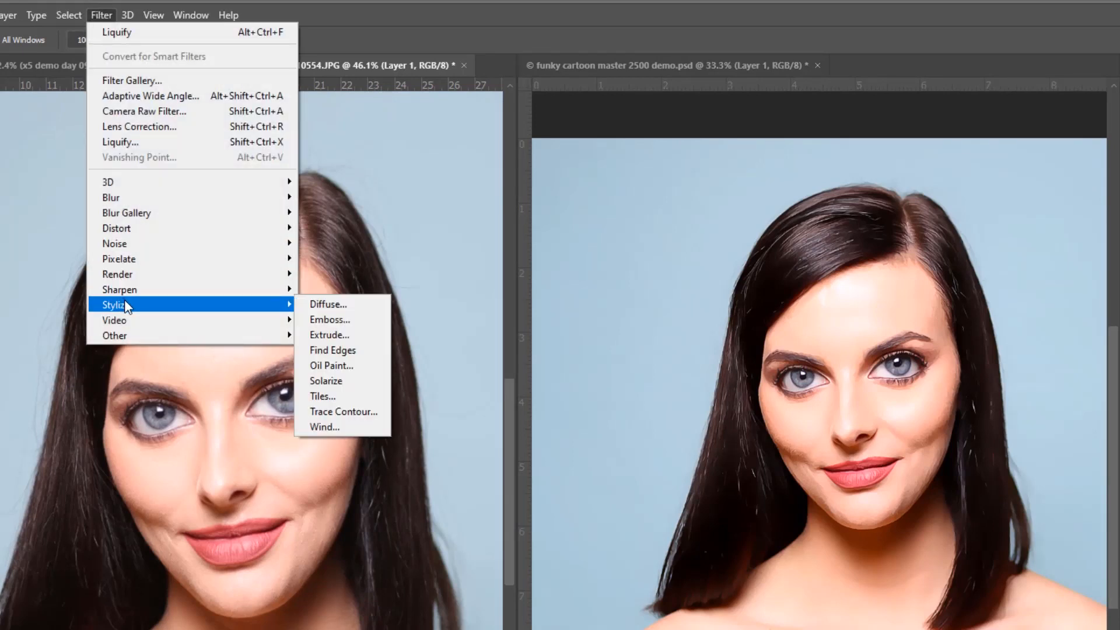
click(356, 307)
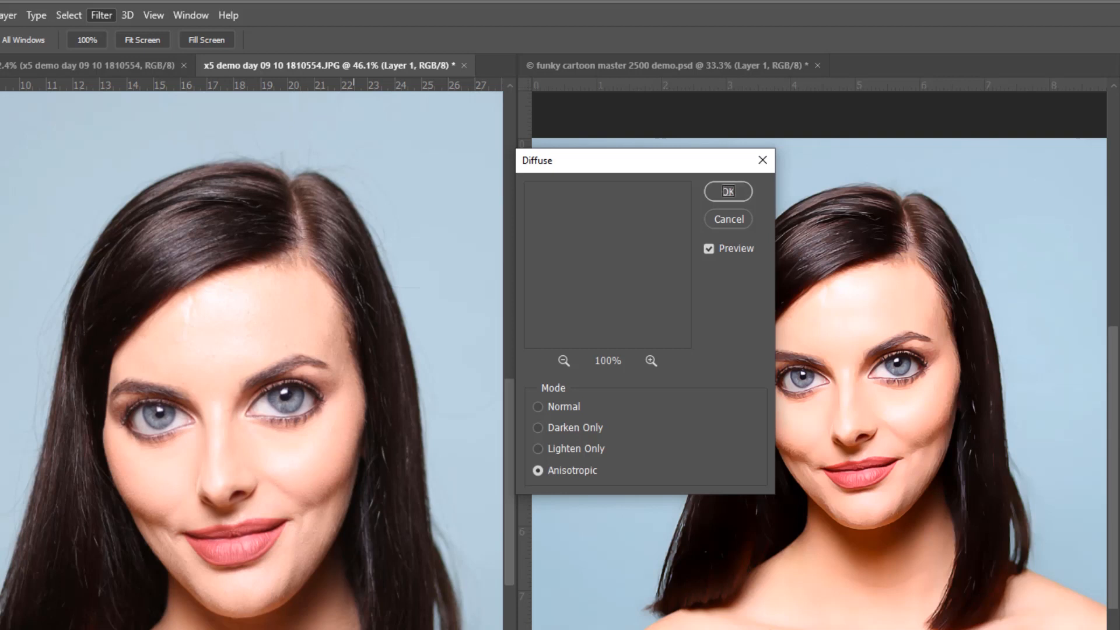
click(728, 192)
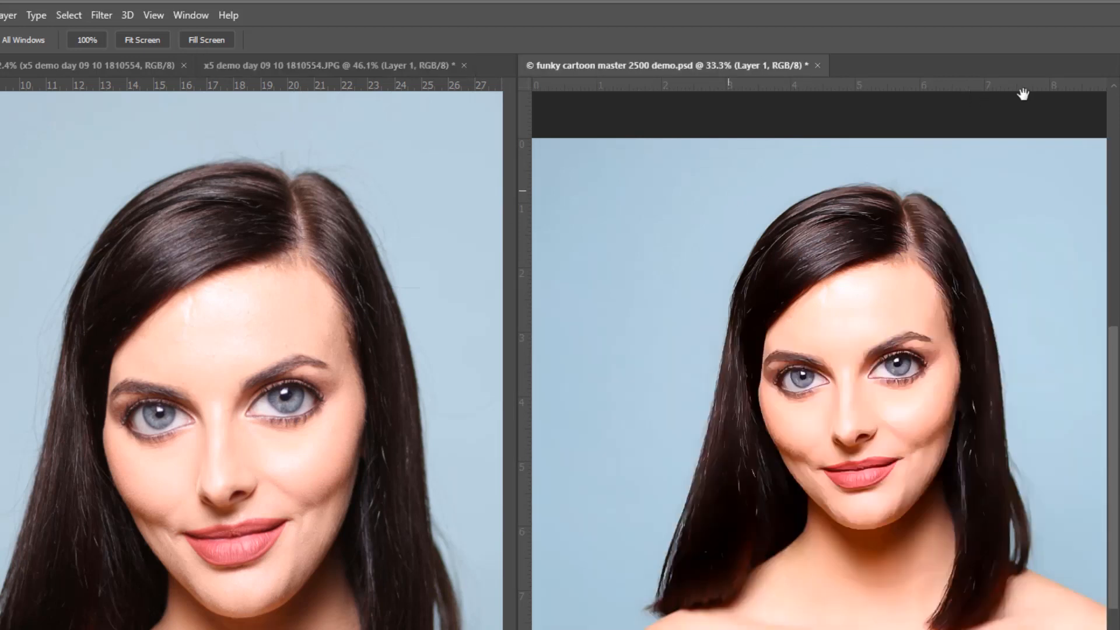
- Close the funky cartoon master 2500 demo.psd and Layer 1.psb documents, keeping only the x5 demo day portrait open
click(817, 65)
click(658, 342)
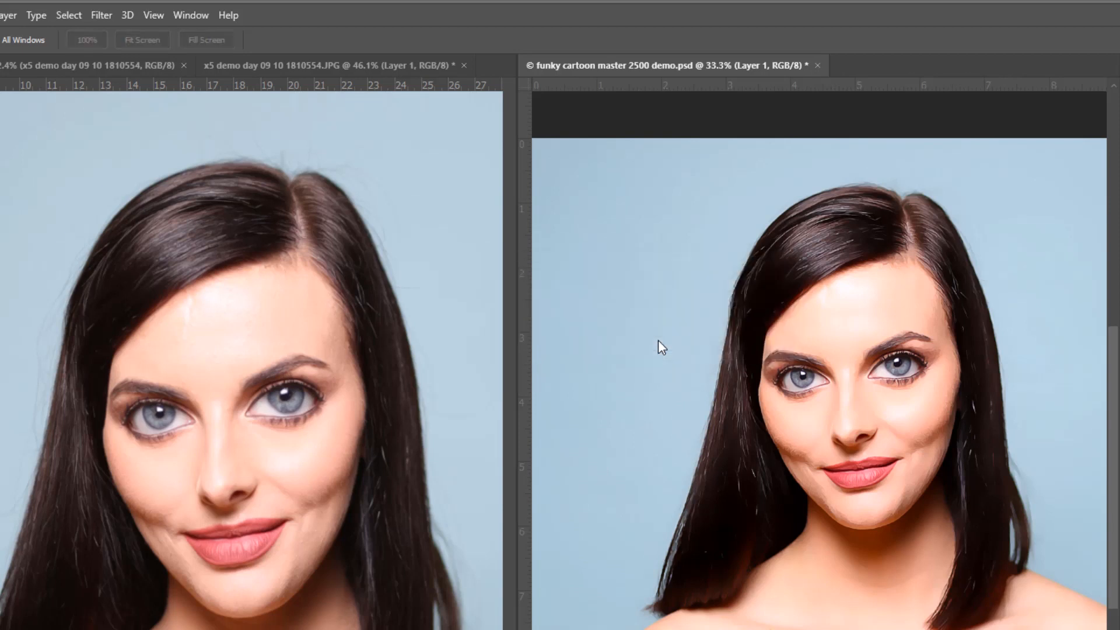
click(168, 65)
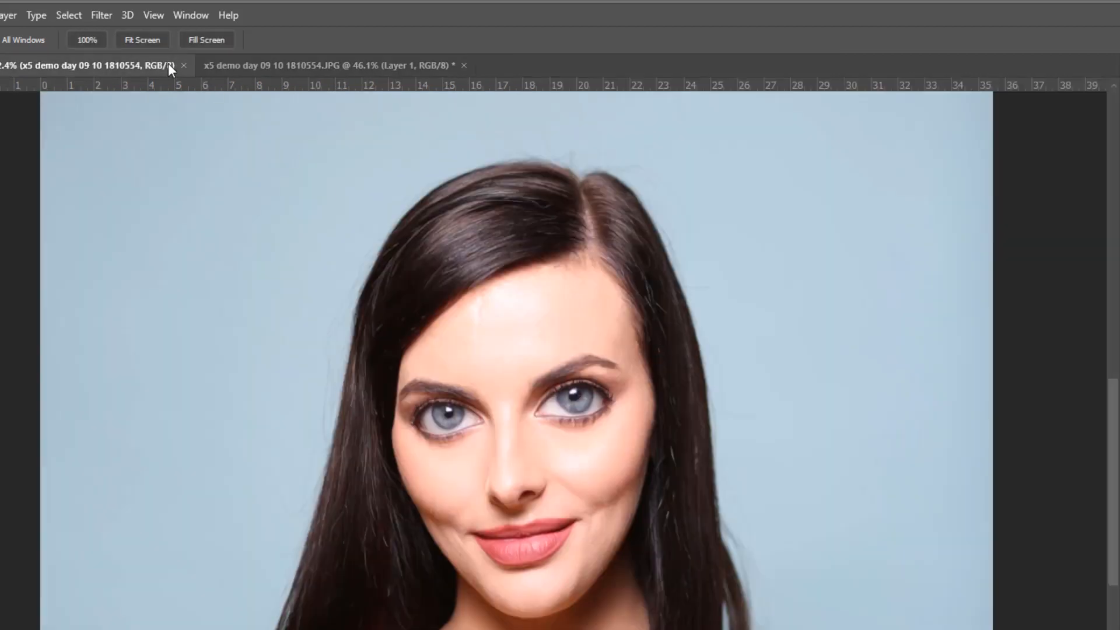
click(185, 65)
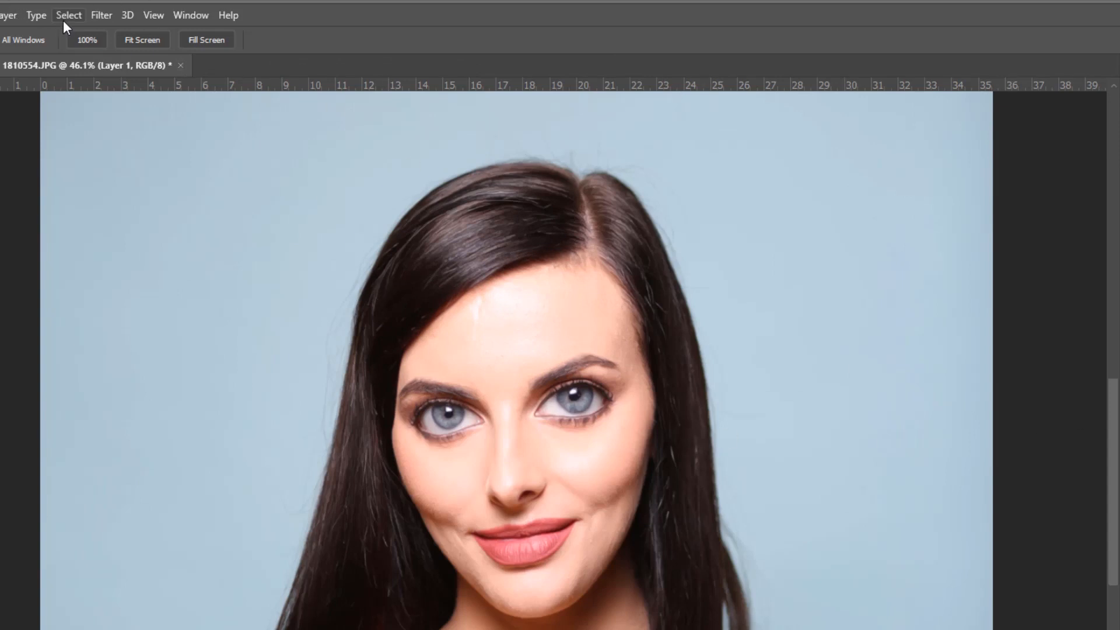
- Apply a second Diffuse smart filter to Layer 1, again in Anisotropic mode
click(104, 16)
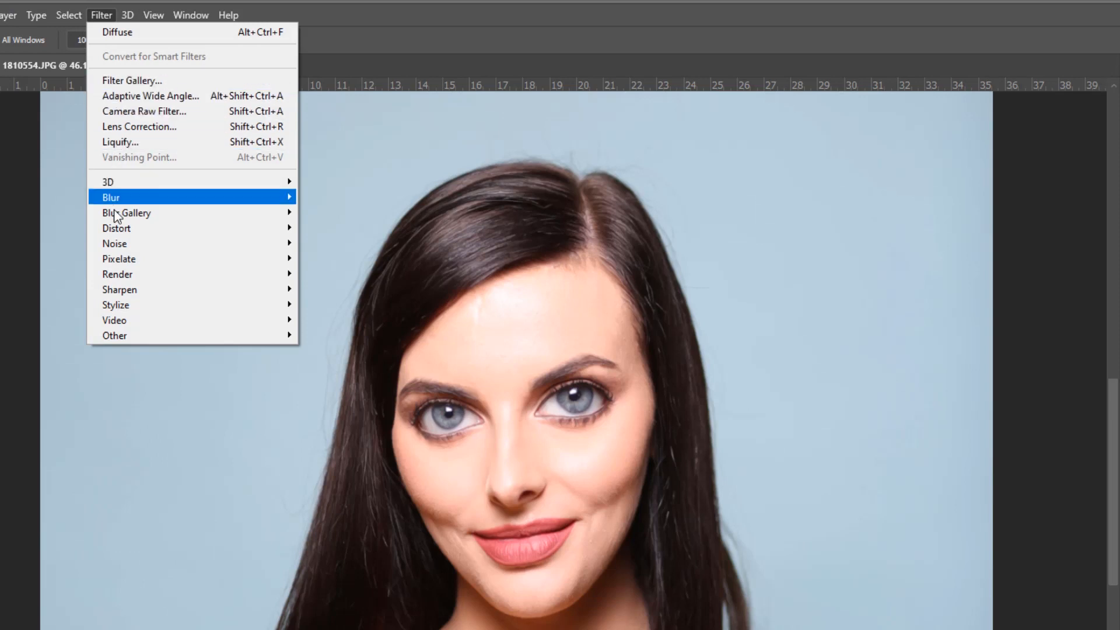
mouse_move(140, 302)
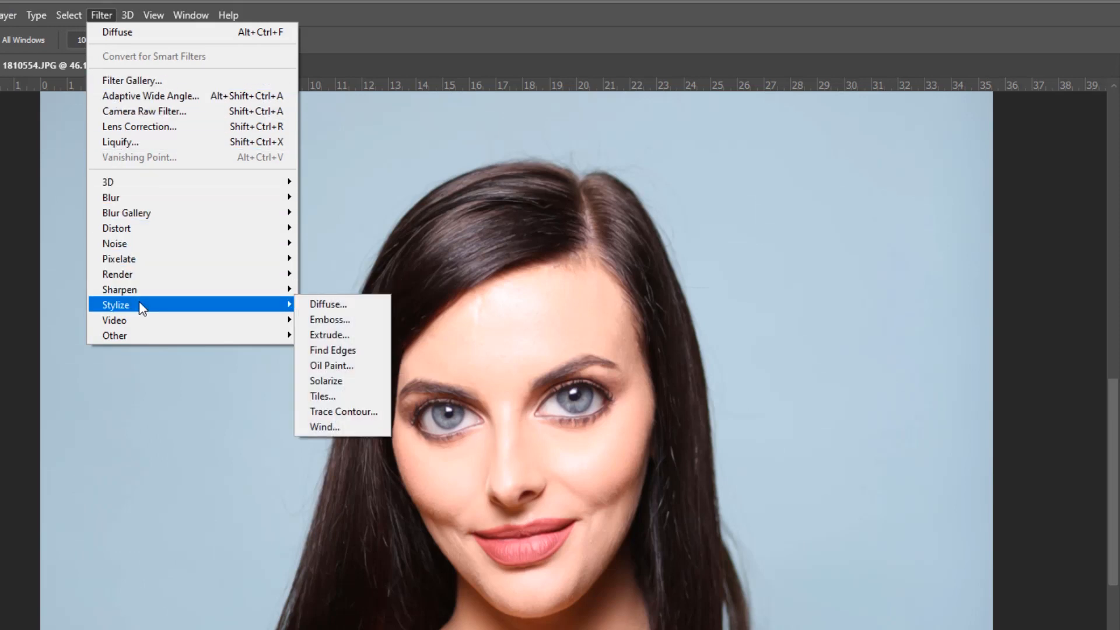
click(320, 303)
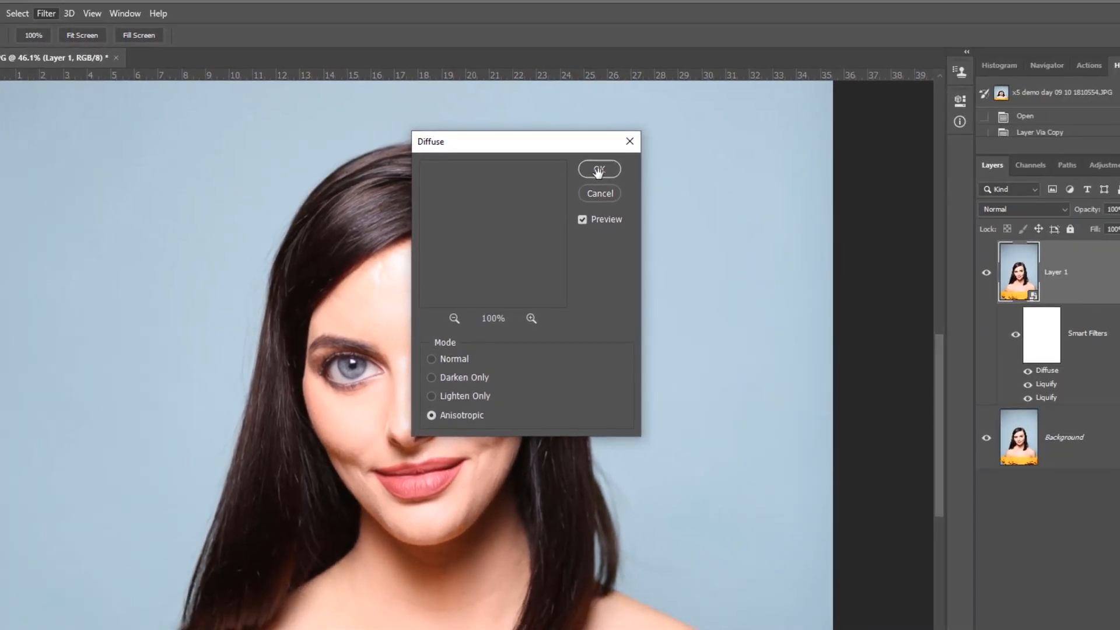
click(599, 170)
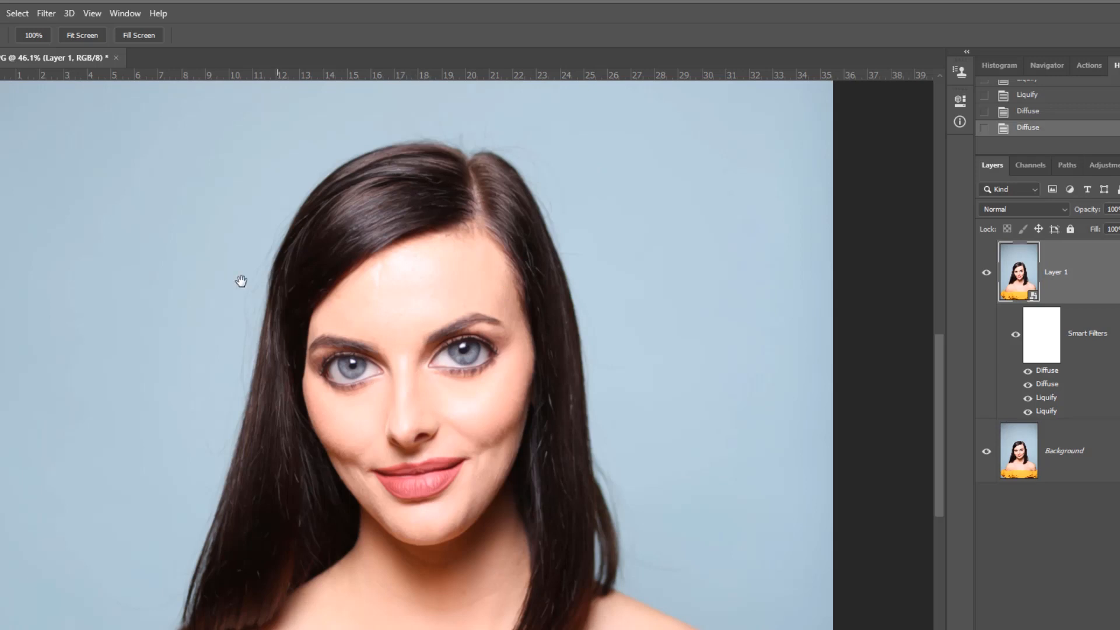
- Apply a Surface Blur to Layer 1 with a radius of 16 pixels and a threshold of 7 levels
click(18, 13)
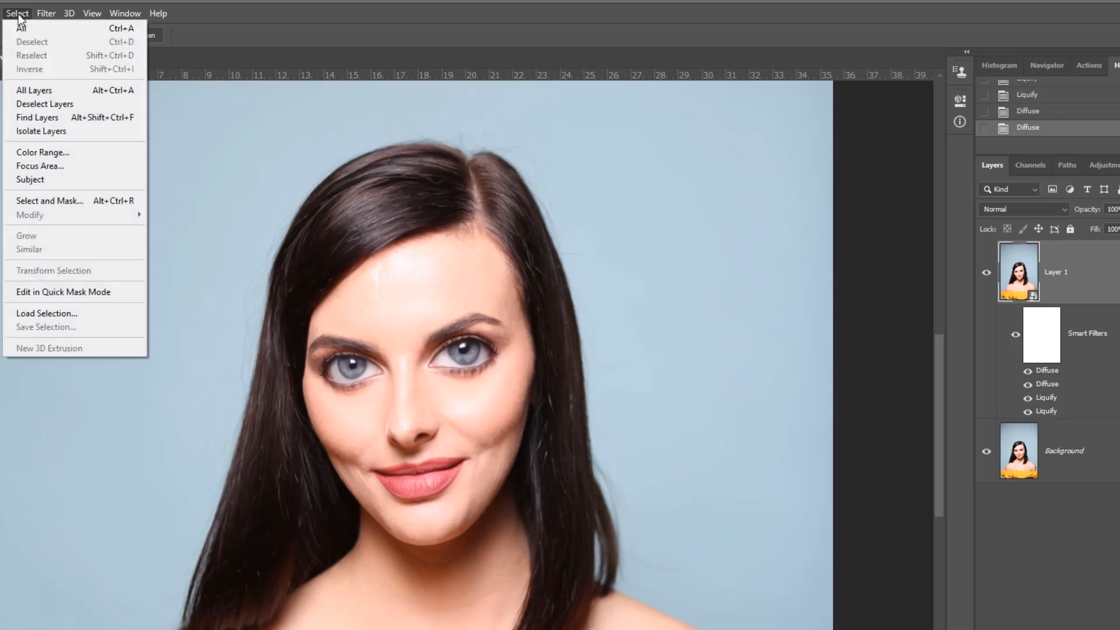
mouse_move(46, 14)
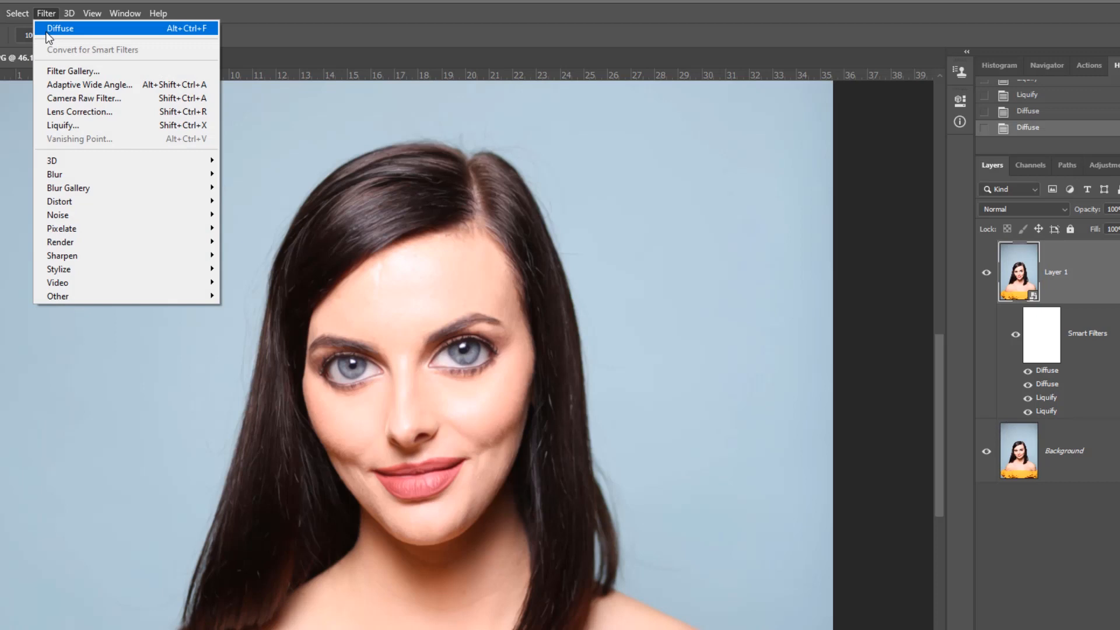
mouse_move(214, 177)
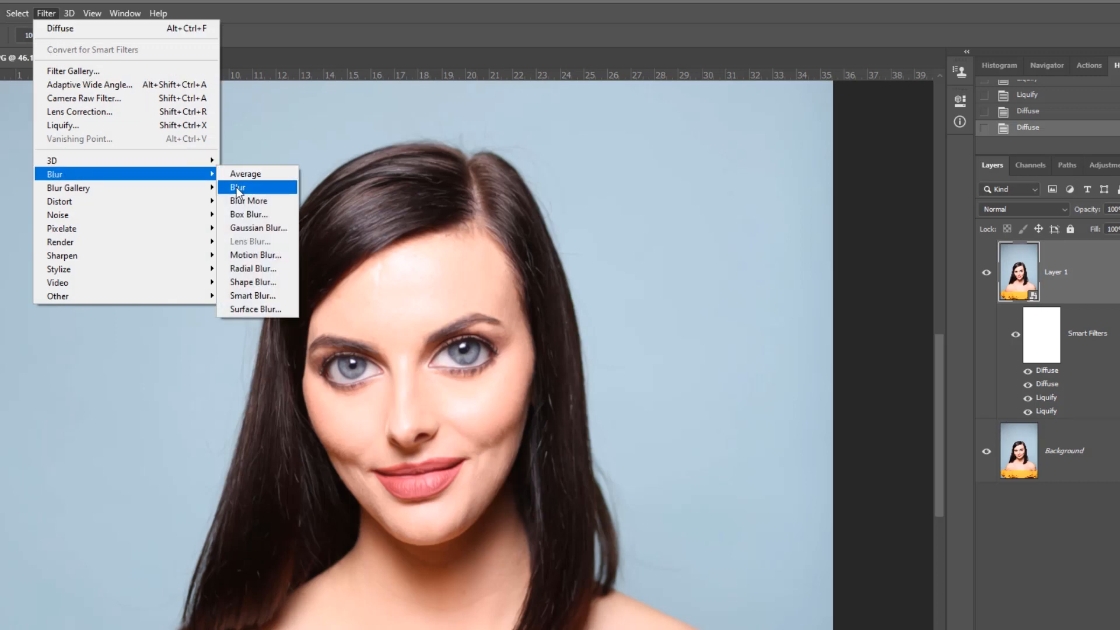
click(255, 308)
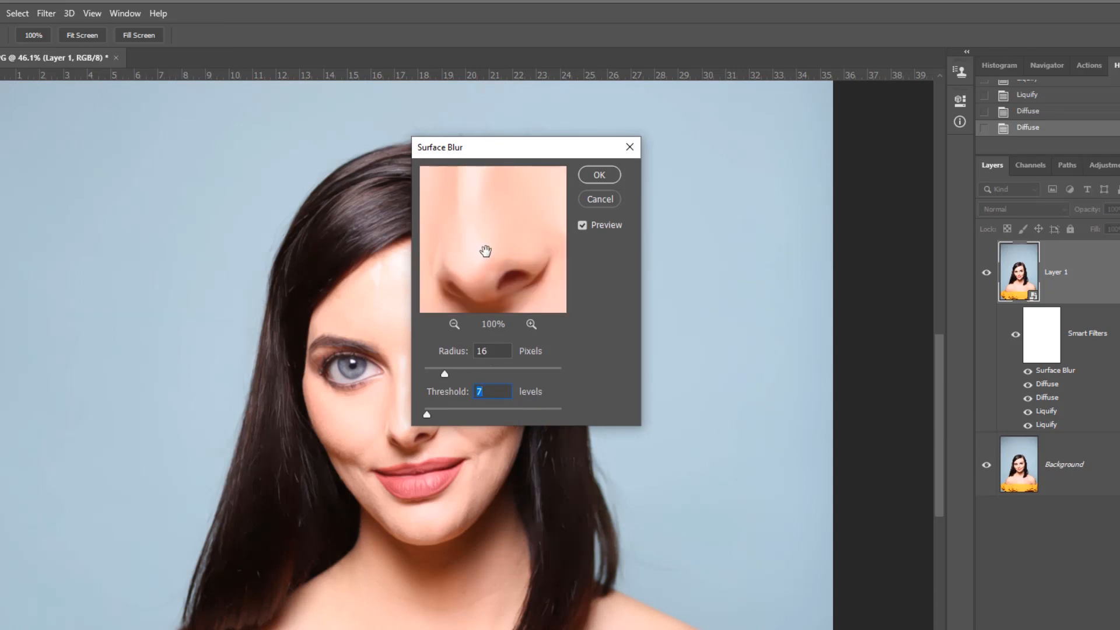
drag(482, 226, 482, 275)
drag(481, 217, 555, 240)
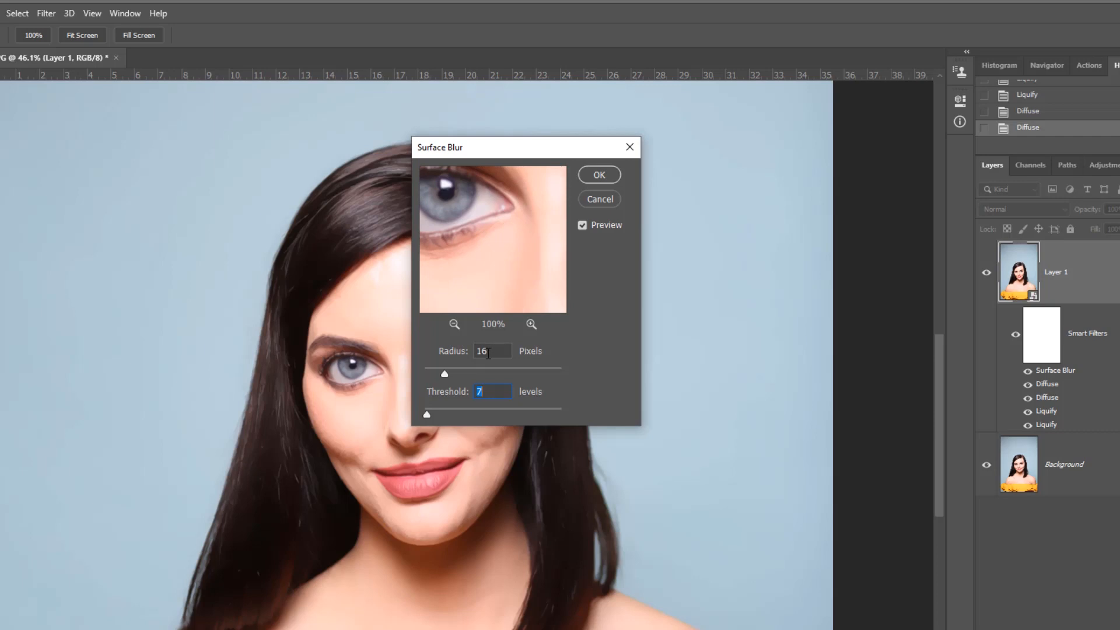
click(600, 177)
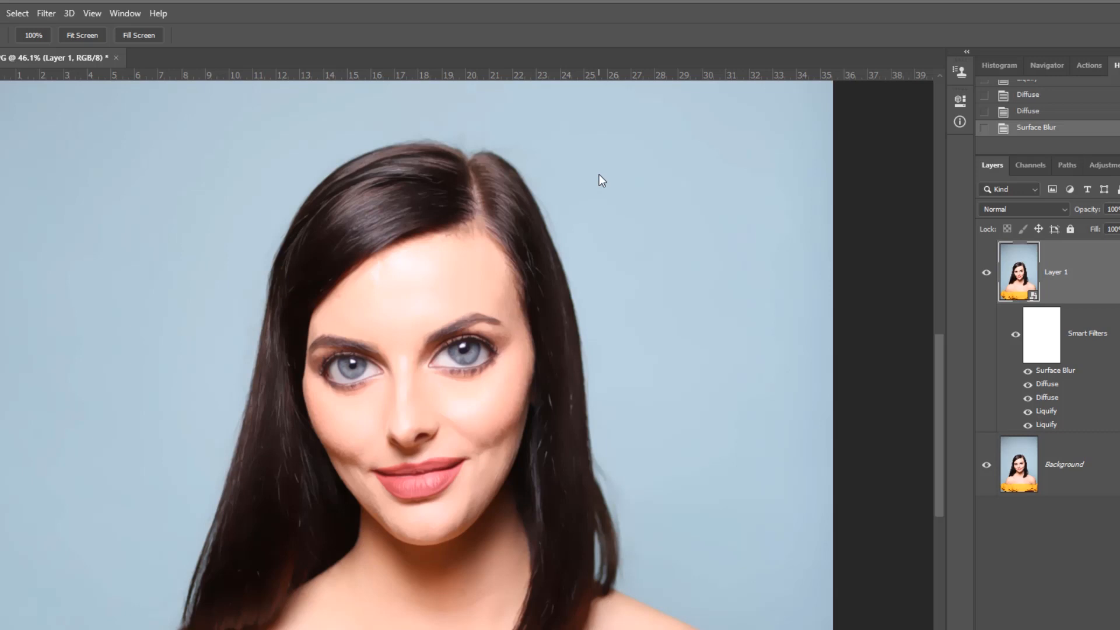
- Apply Reduce Noise to Layer 1 with strength 10, preserve details 10%, reduce color noise 0% and sharpen details 0%
click(46, 12)
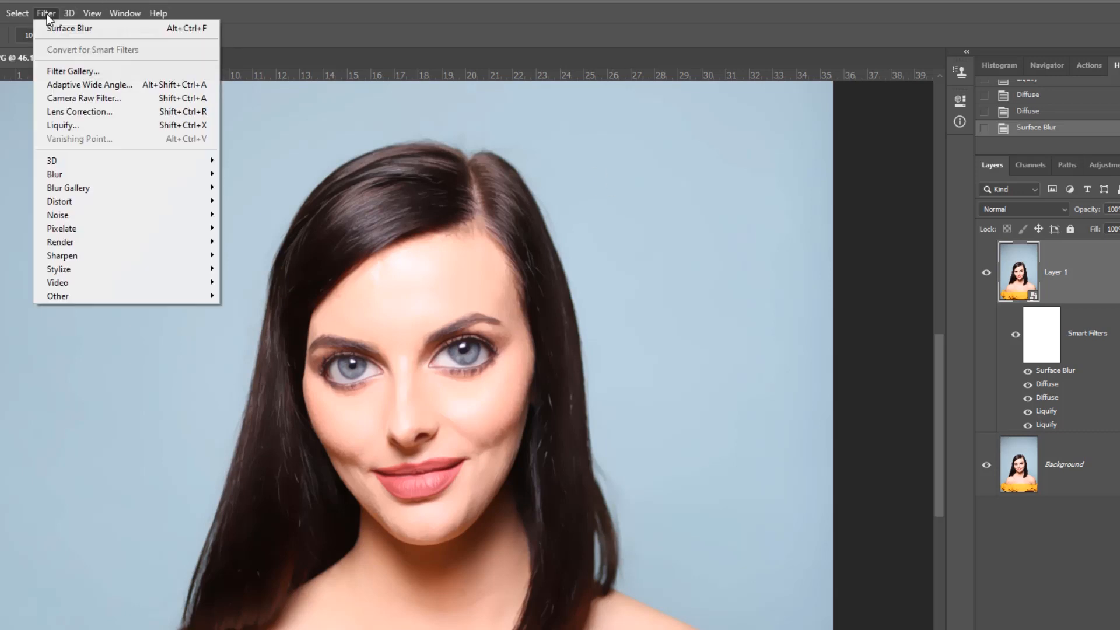
mouse_move(72, 216)
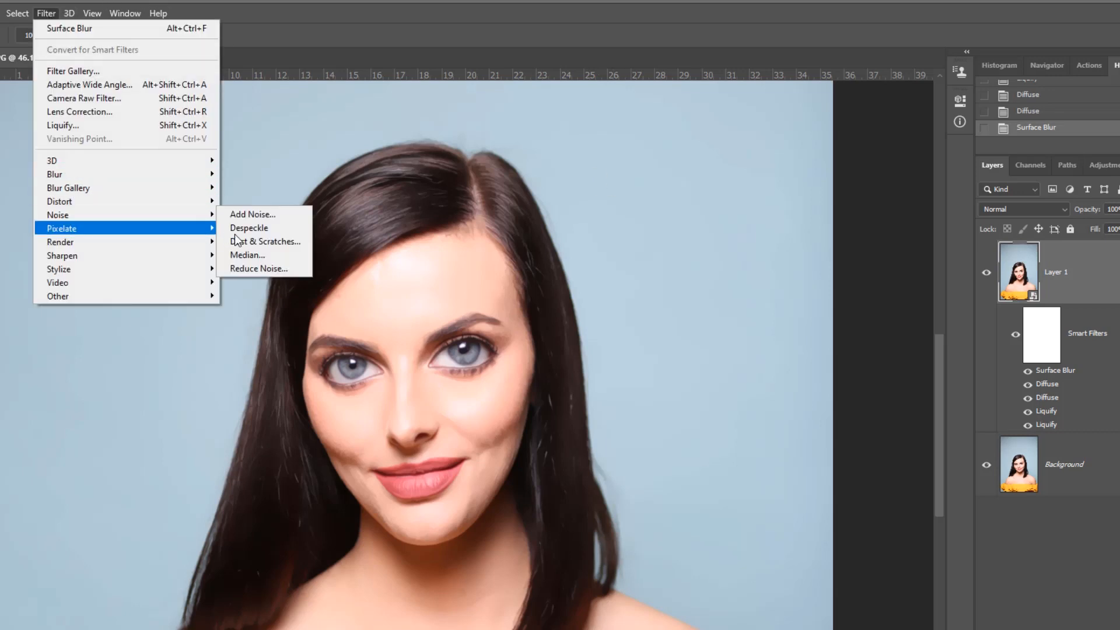
click(265, 267)
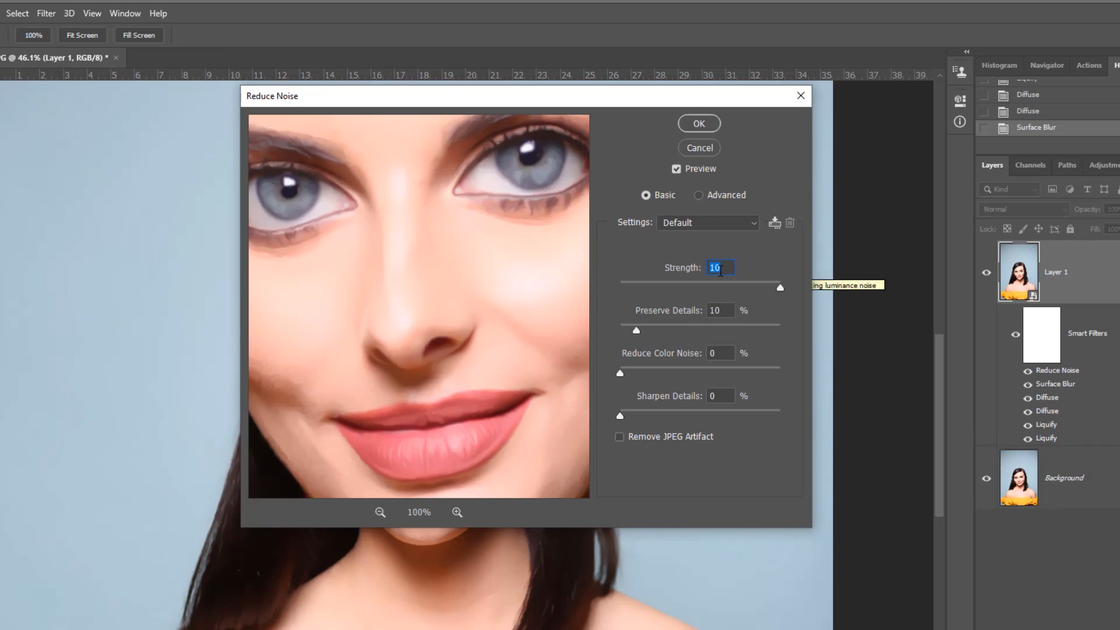
click(703, 124)
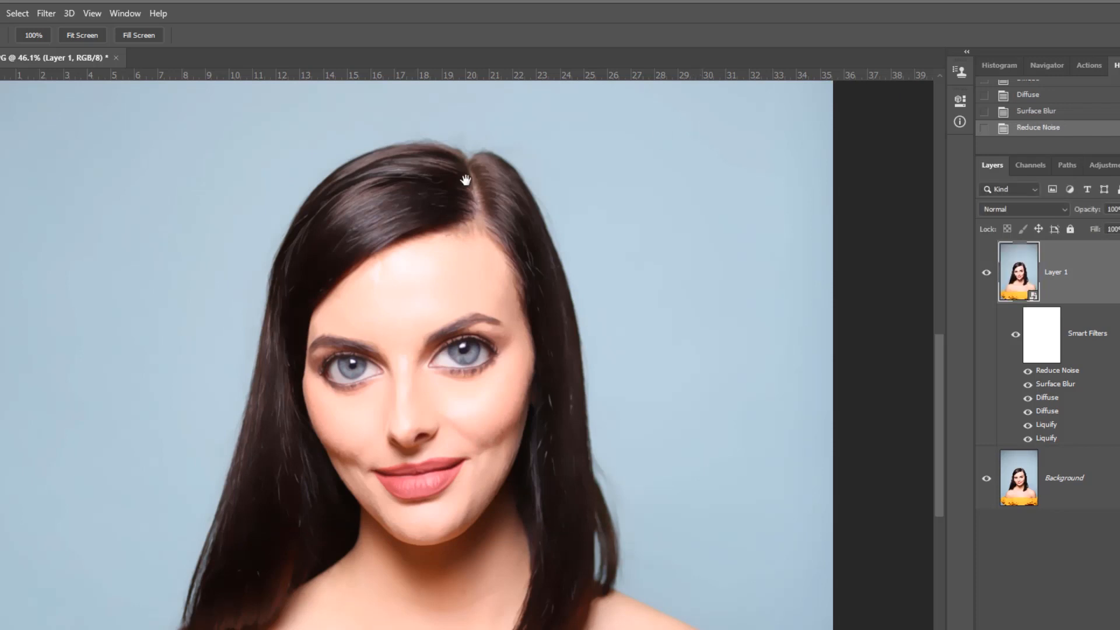
- Try a Smart Sharpen filter on Layer 1 and step back to the Reduce Noise state
click(50, 13)
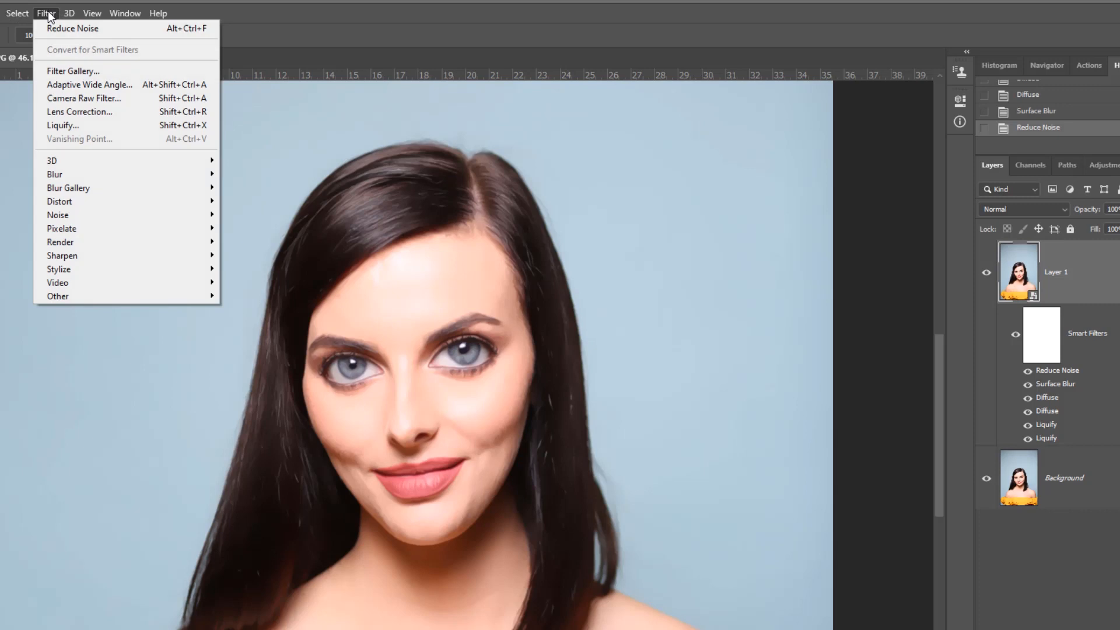
mouse_move(76, 255)
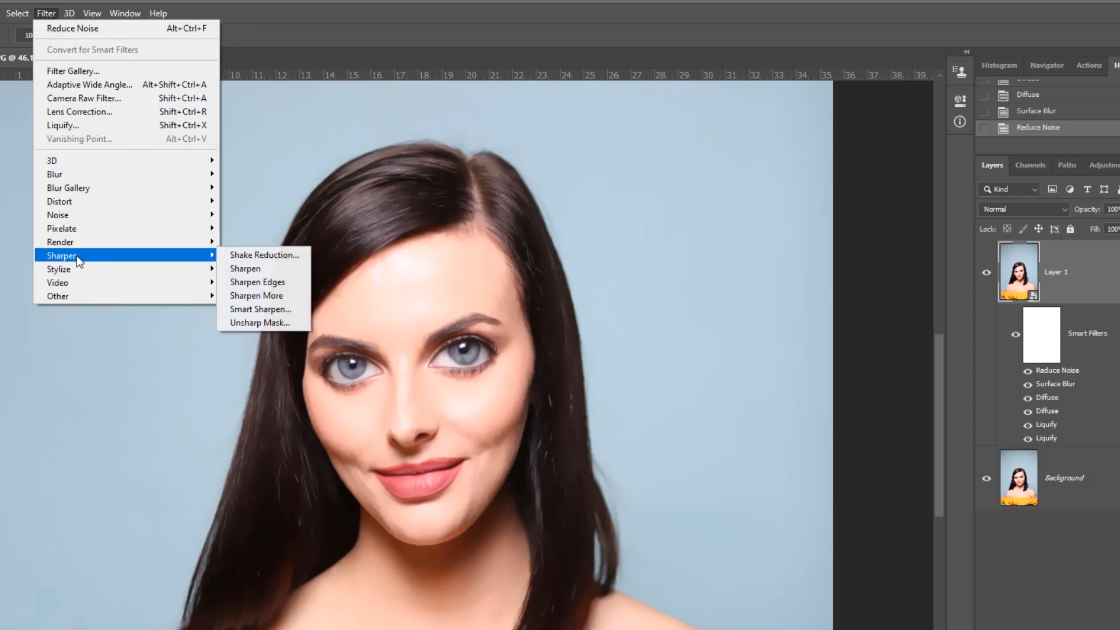
click(267, 310)
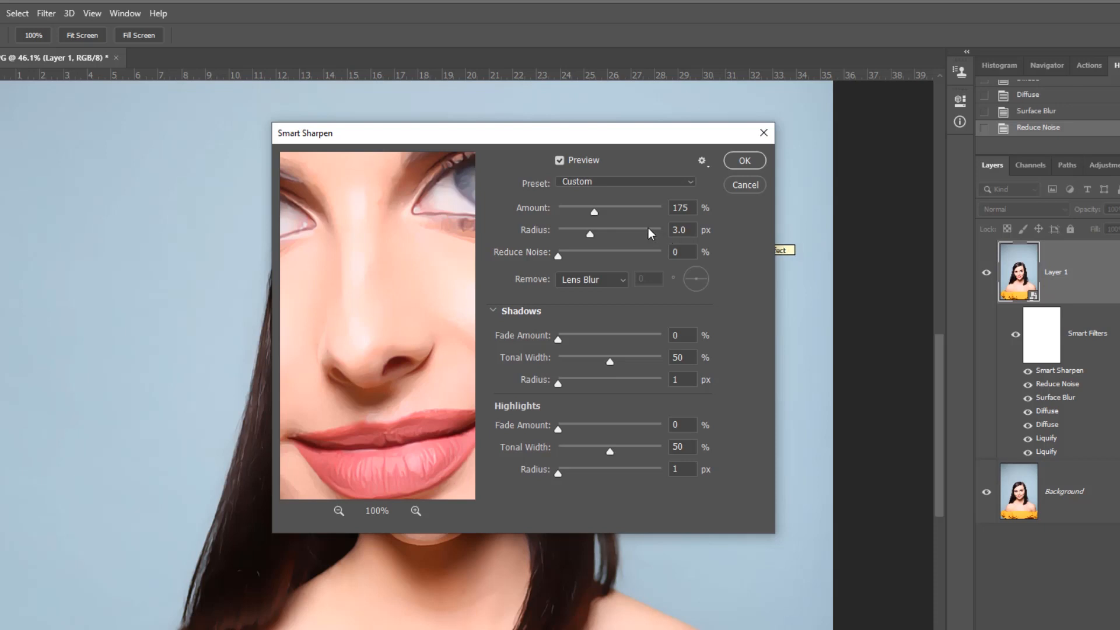
click(744, 162)
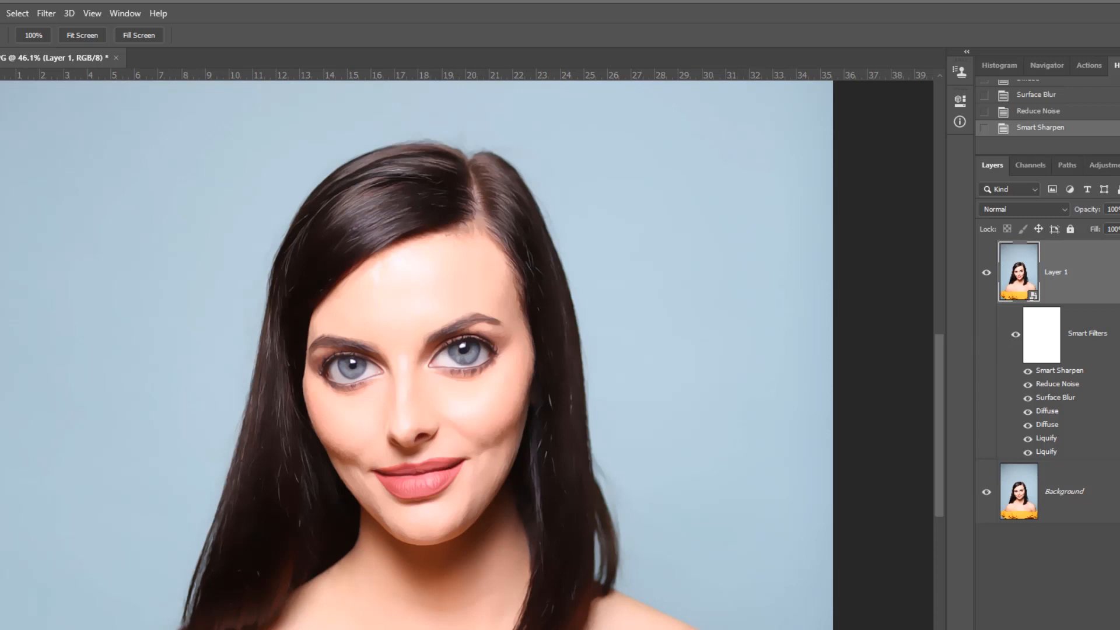
click(1080, 115)
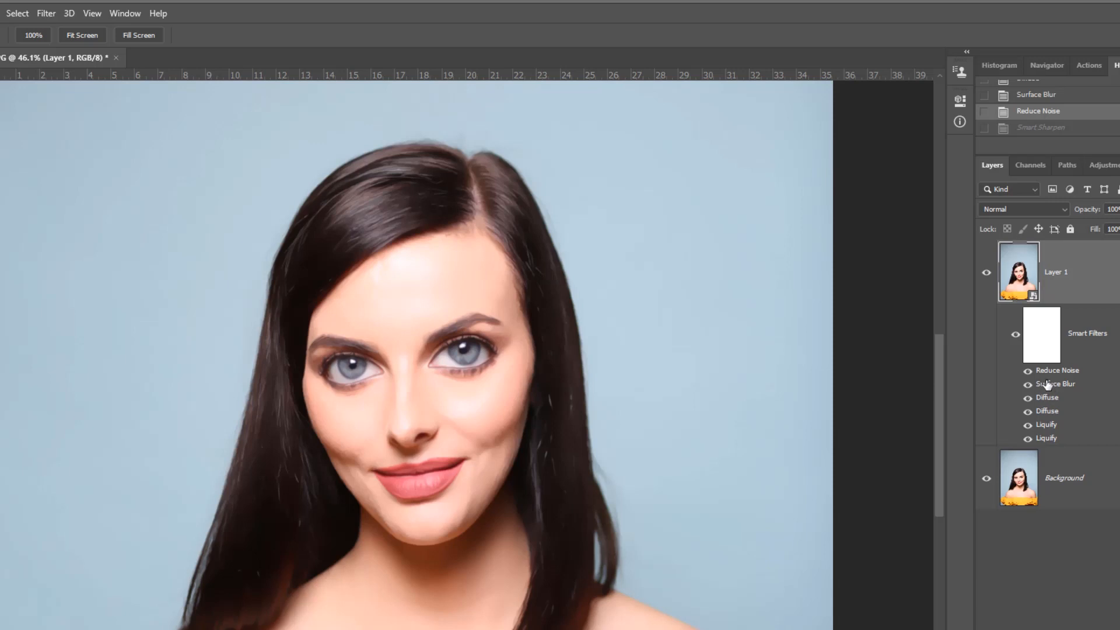
- Apply Smart Sharpen to Layer 1 with amount 175%, radius 3.0 px and reduce noise 0%, removing Lens Blur
click(48, 12)
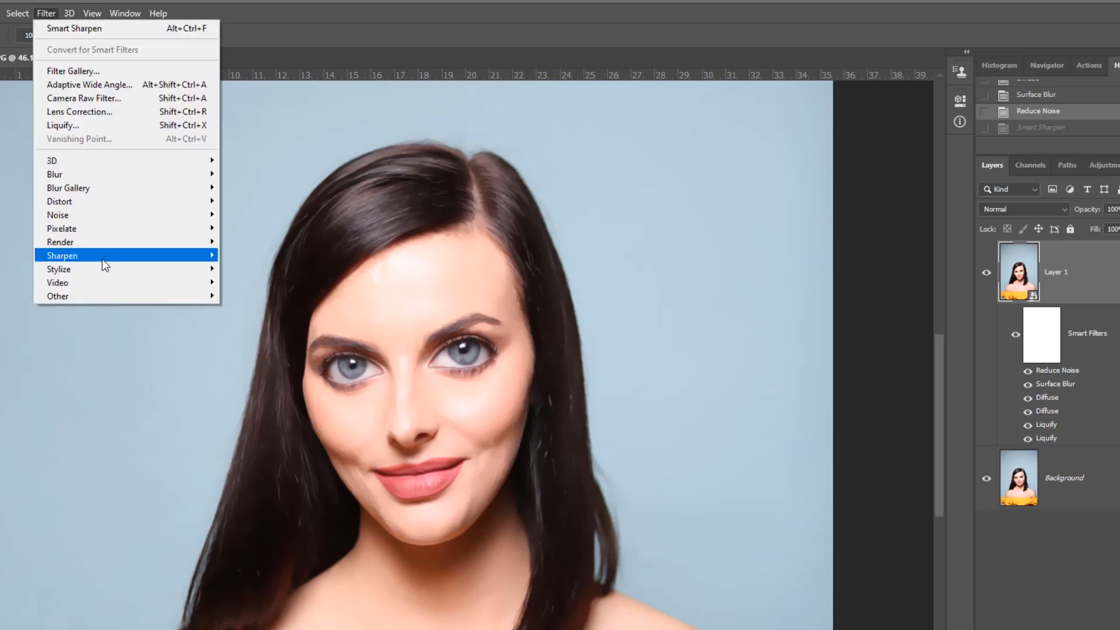
mouse_move(103, 261)
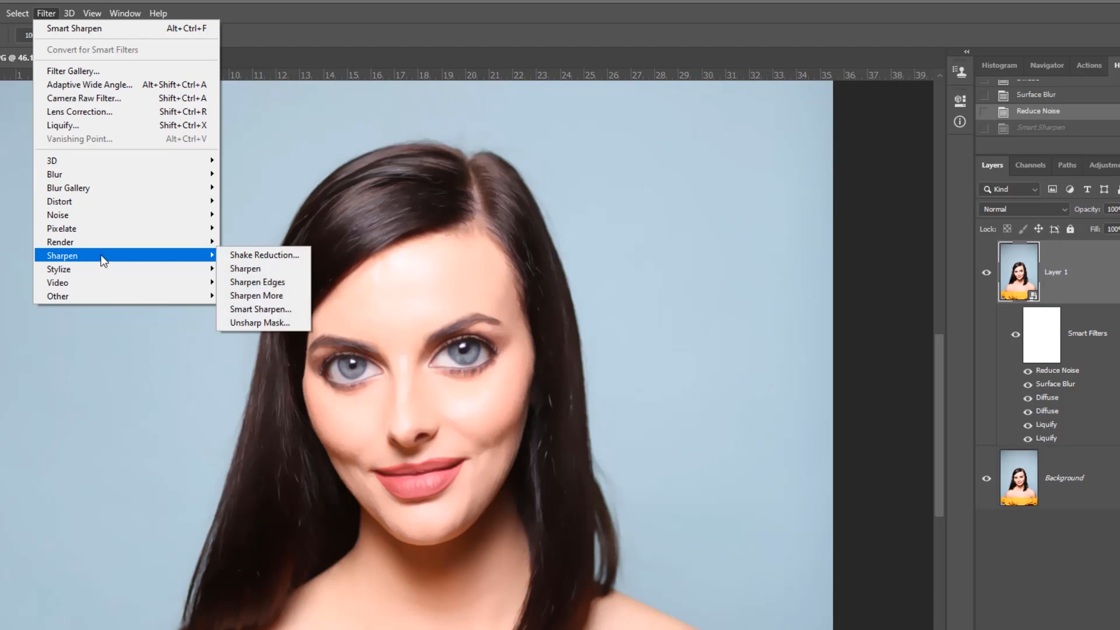
click(253, 308)
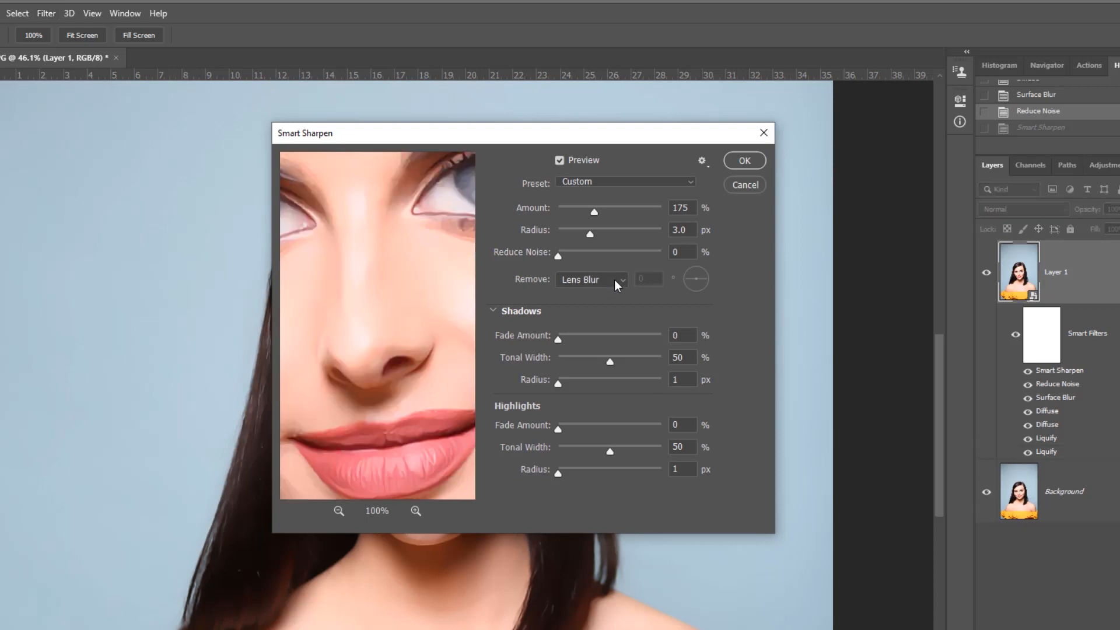
click(593, 287)
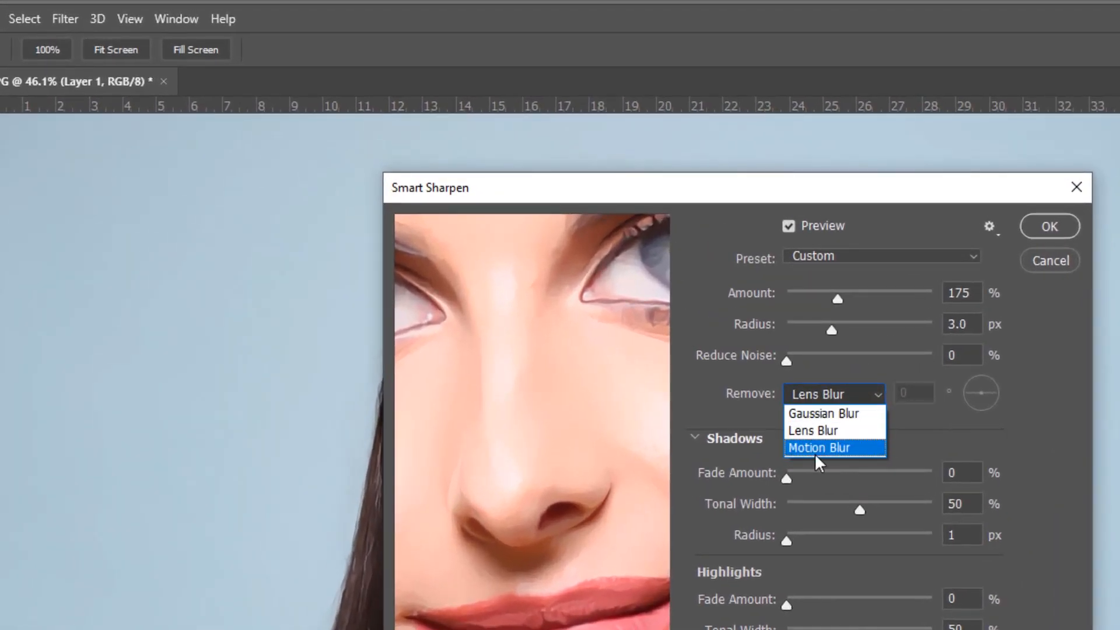
click(809, 424)
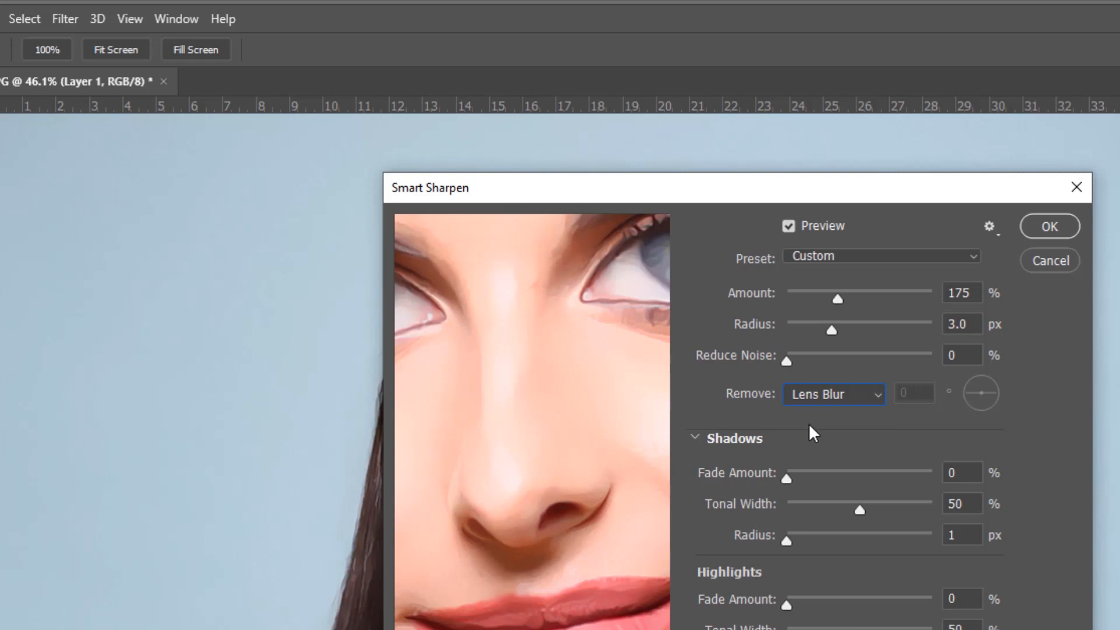
click(1030, 219)
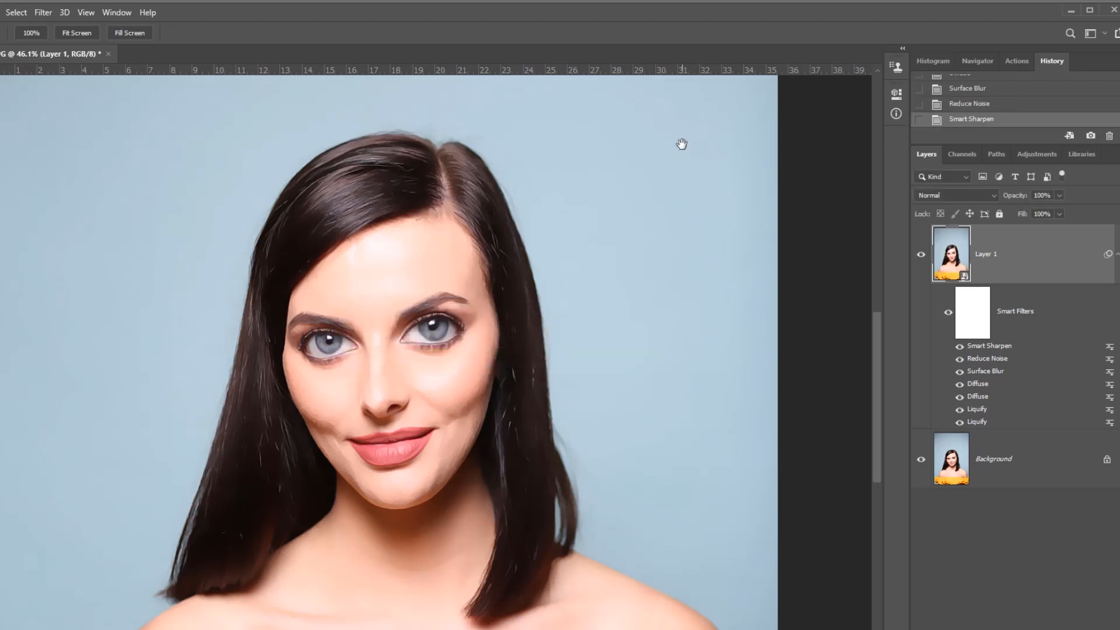
- Apply a High Pass filter to Layer 1 with a radius of 3.0 pixels
click(43, 13)
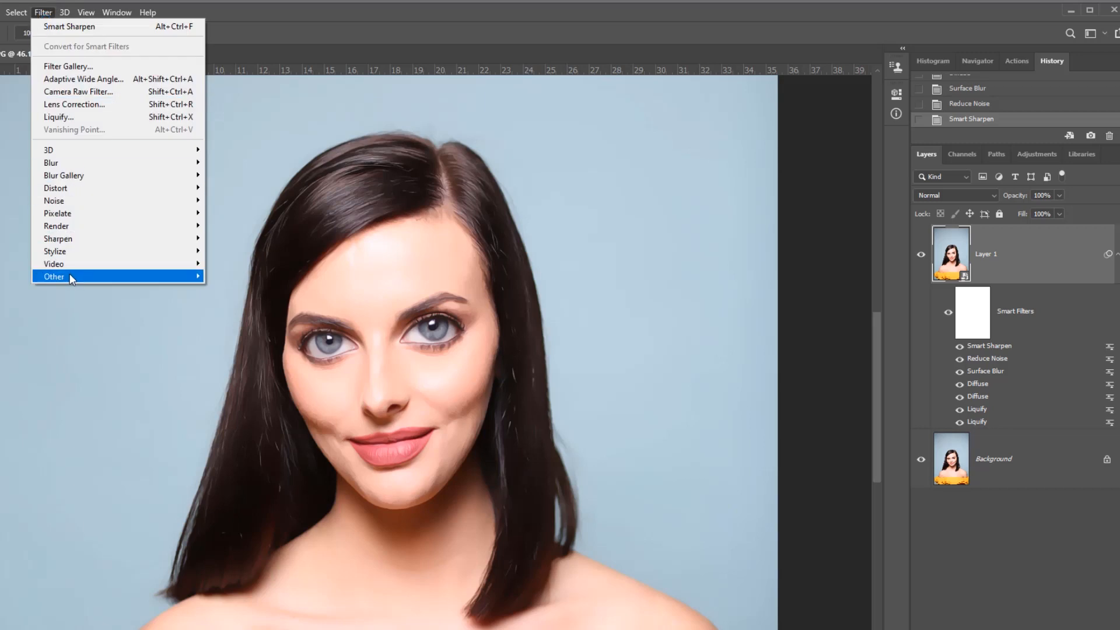
mouse_move(70, 278)
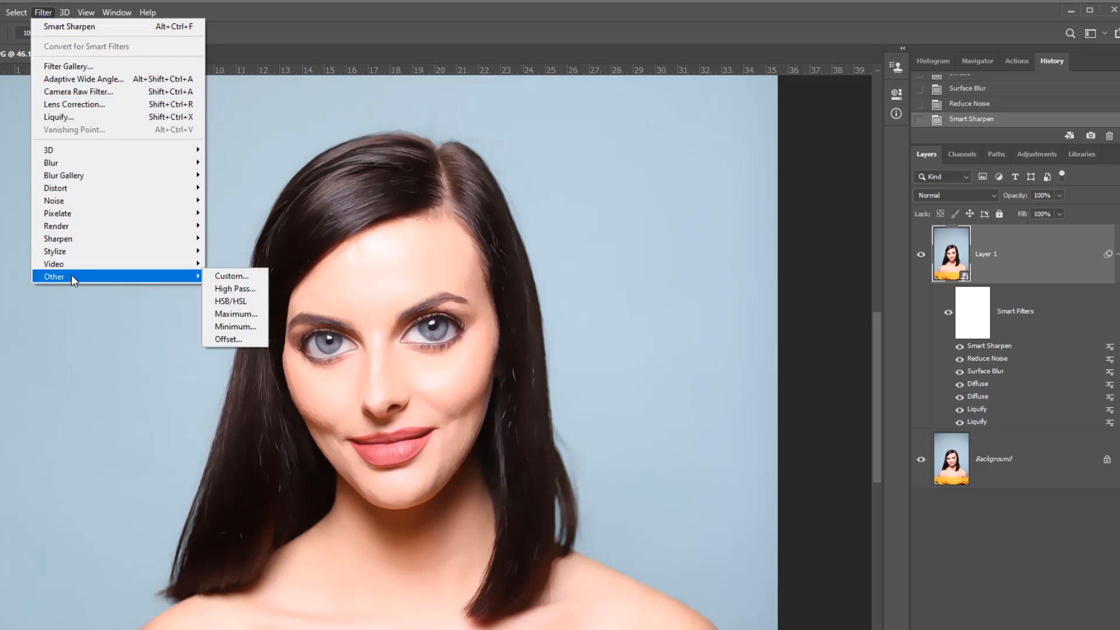
click(245, 289)
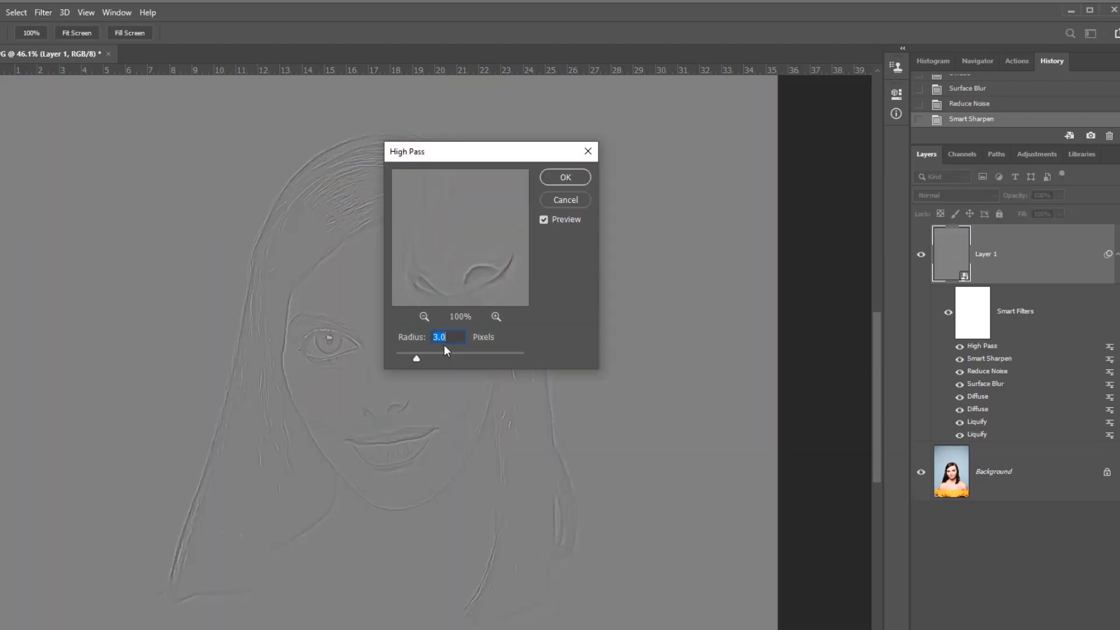
click(564, 177)
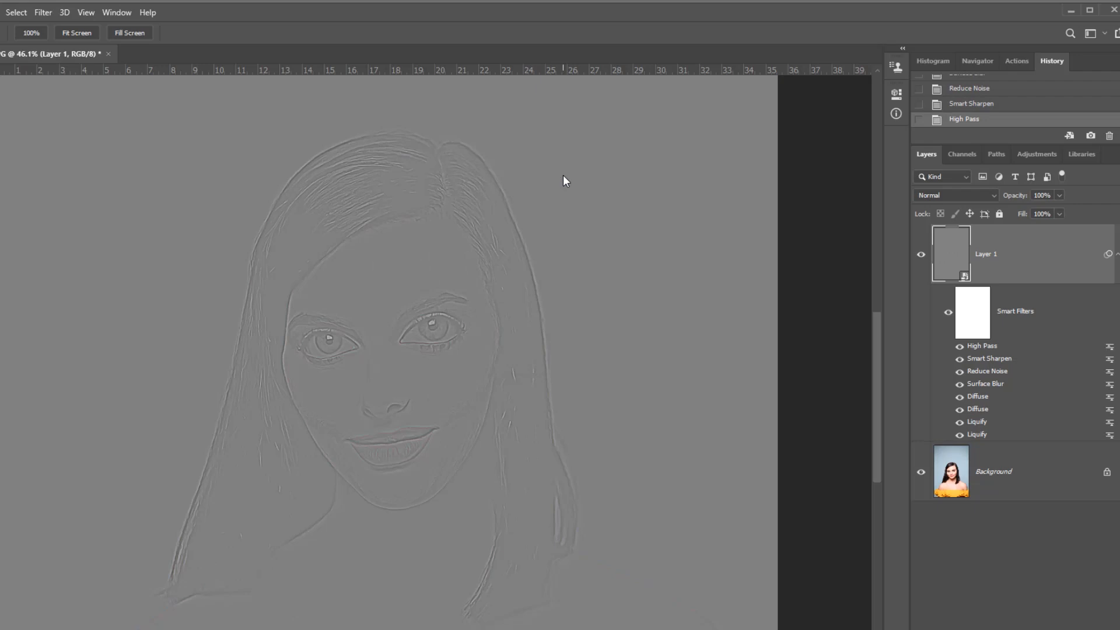
- Change the High Pass smart filter's blending mode to Overlay at 100% opacity
double_click(1110, 349)
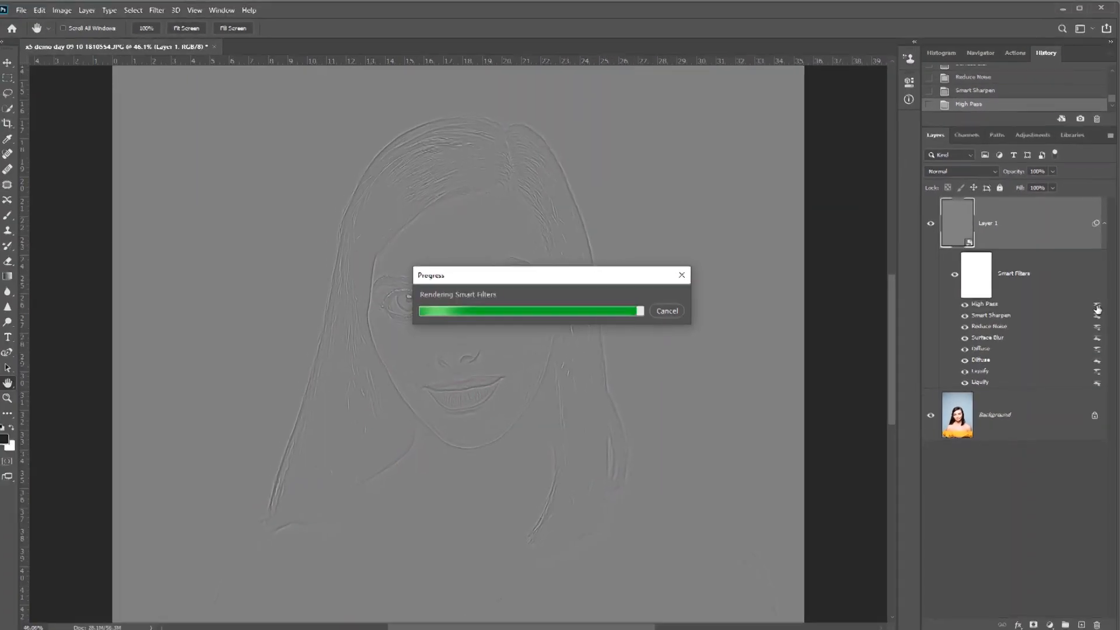
double_click(1098, 309)
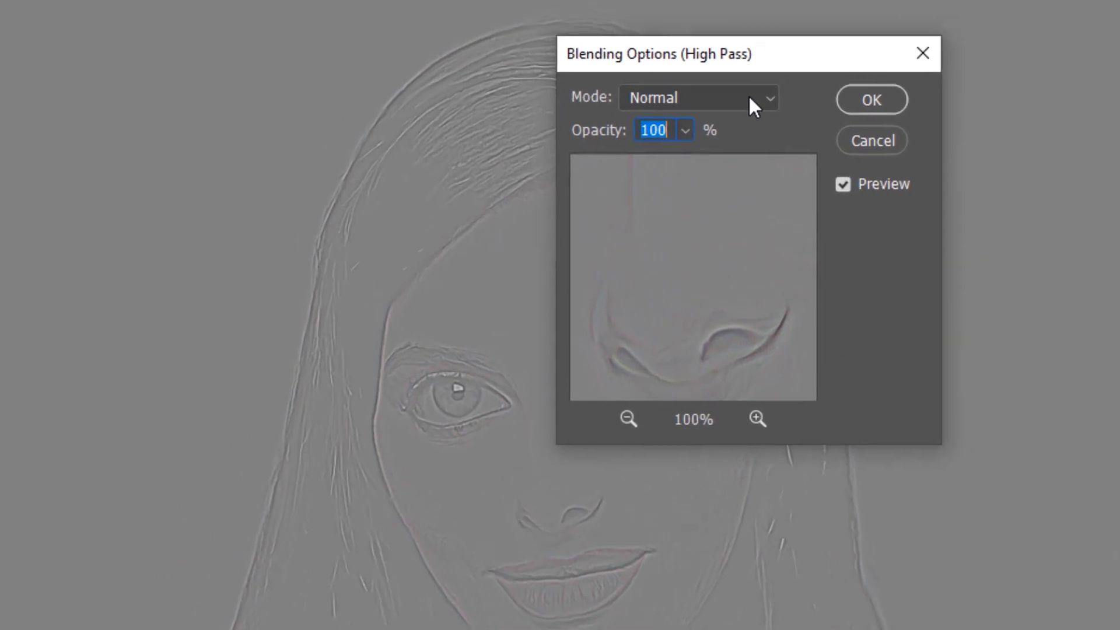
click(760, 98)
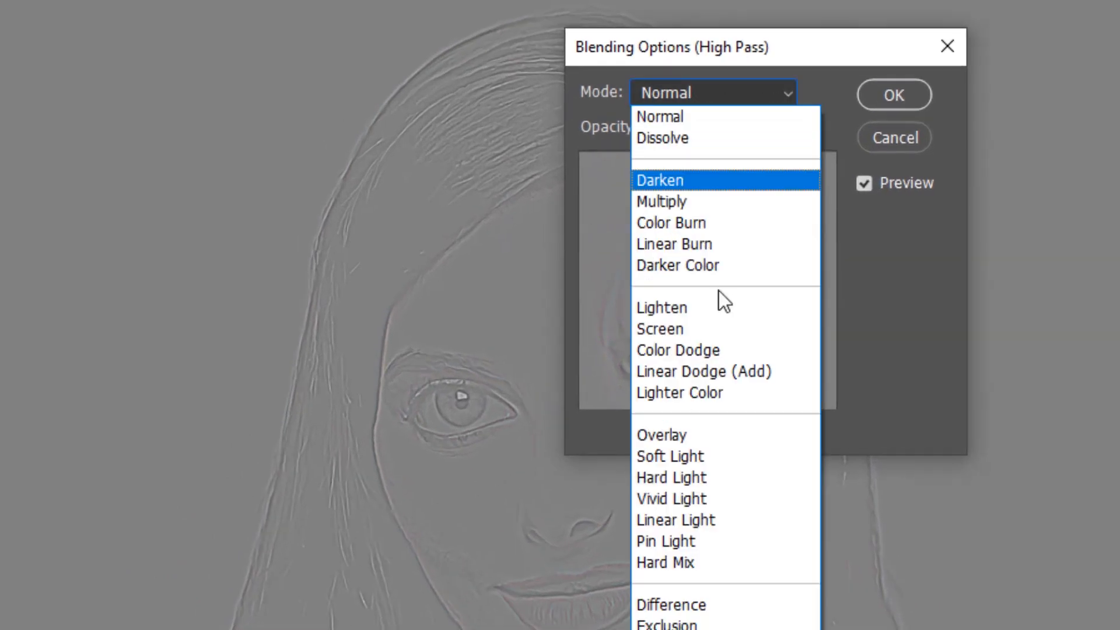
click(709, 439)
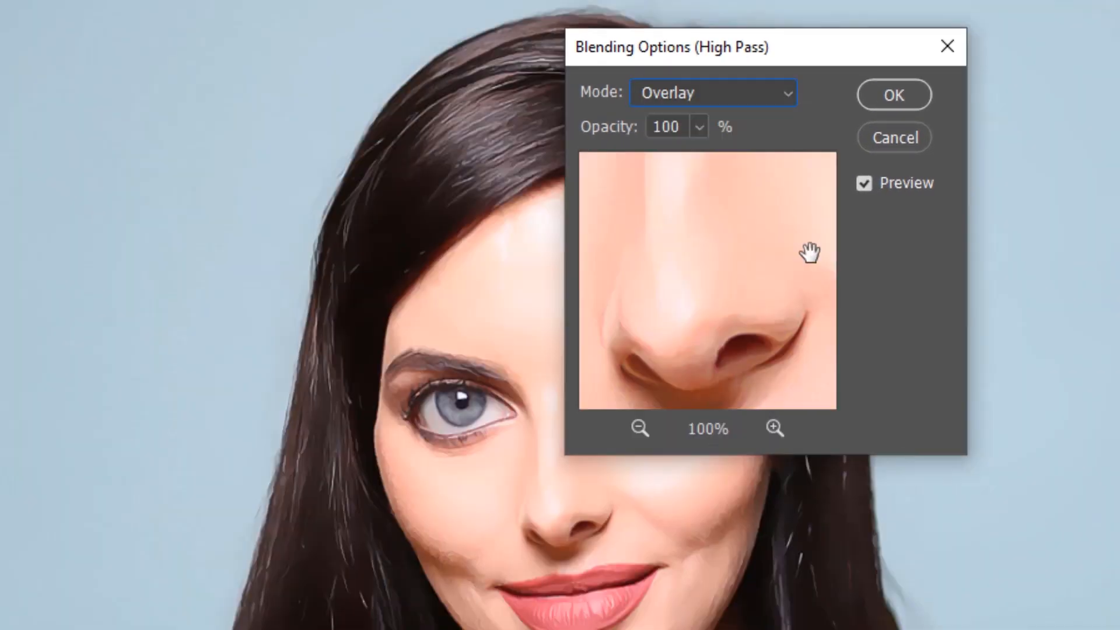
click(891, 100)
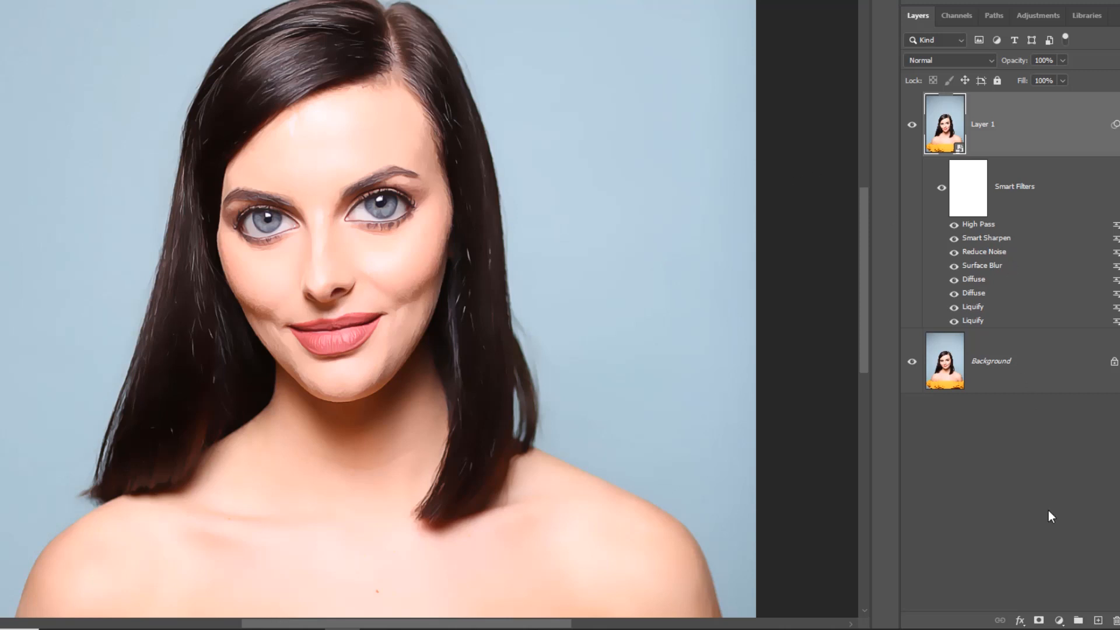
- Add a Vibrance adjustment layer with vibrance +15 and saturation +18, clipped to Layer 1
click(1061, 621)
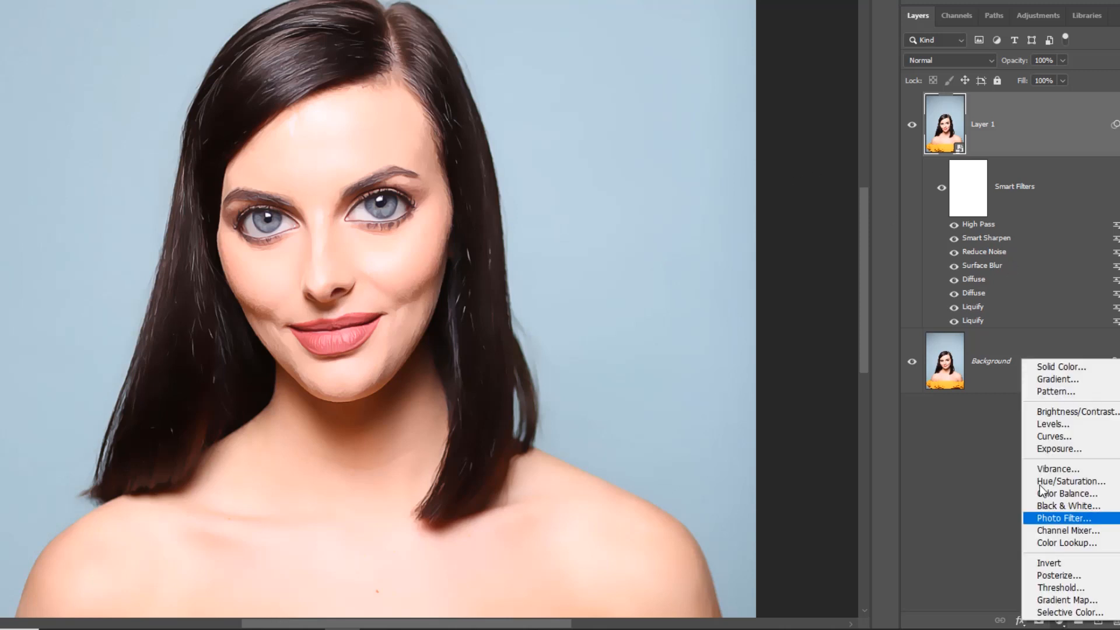
click(1057, 471)
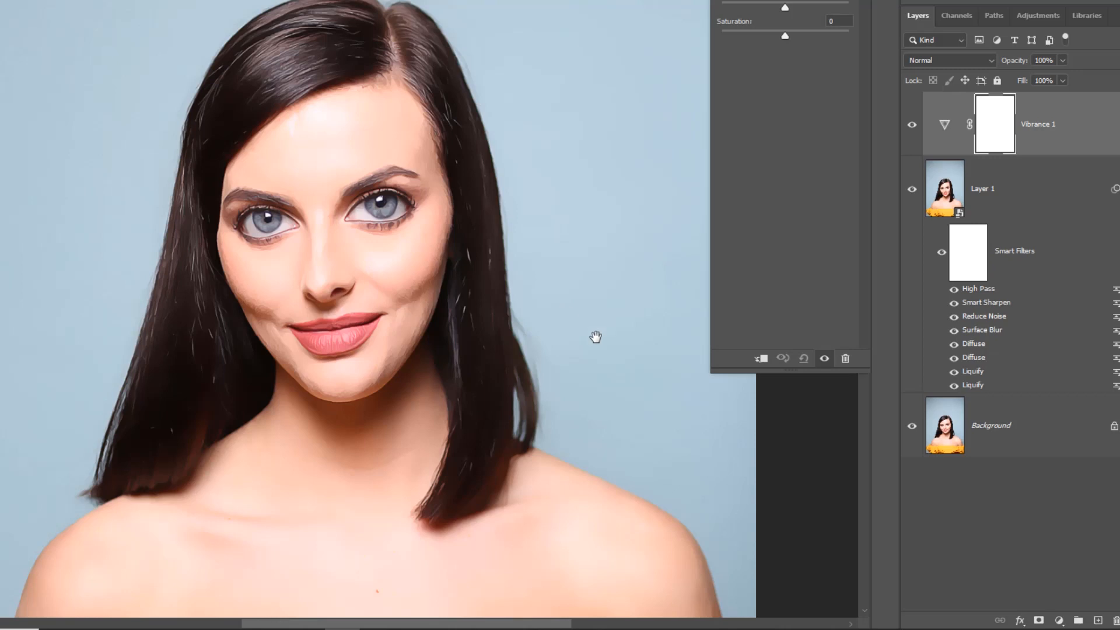
drag(786, 9, 795, 8)
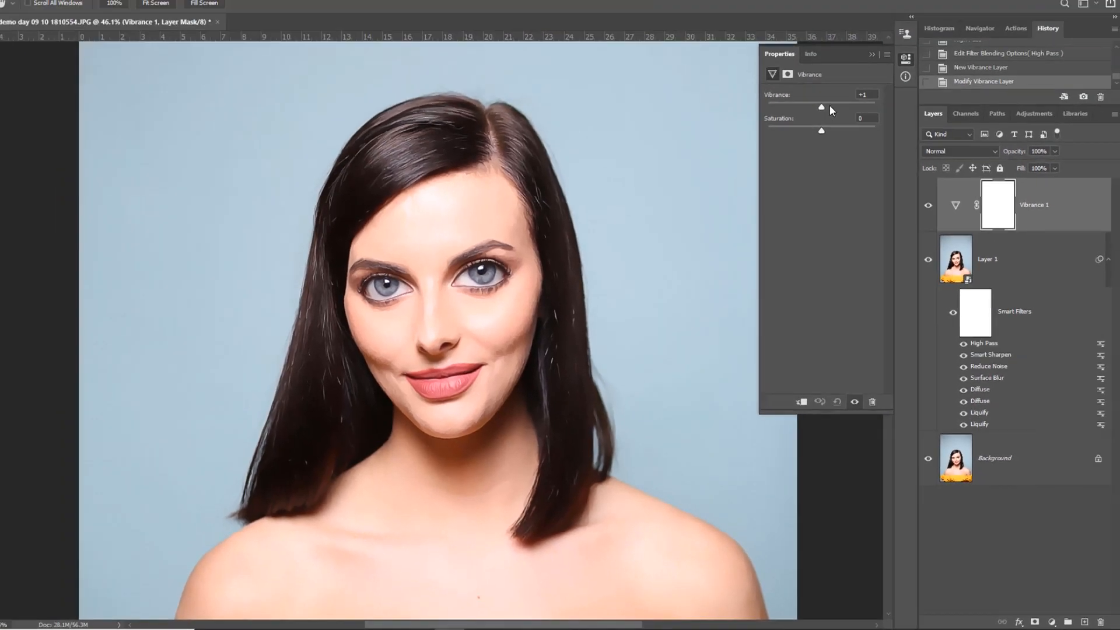
drag(829, 105, 831, 107)
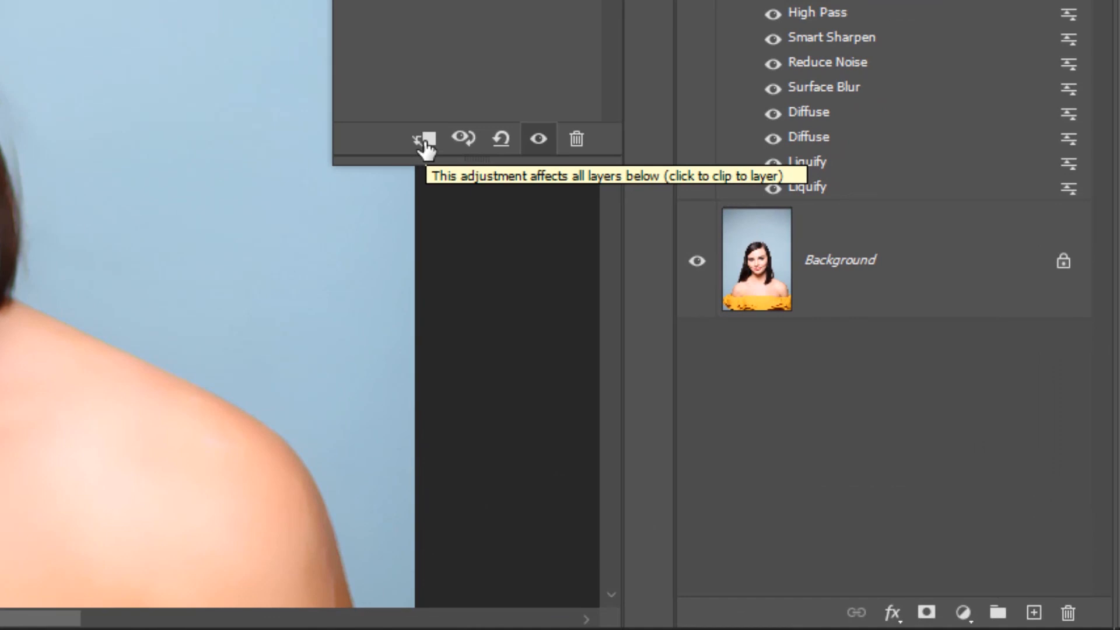
click(425, 143)
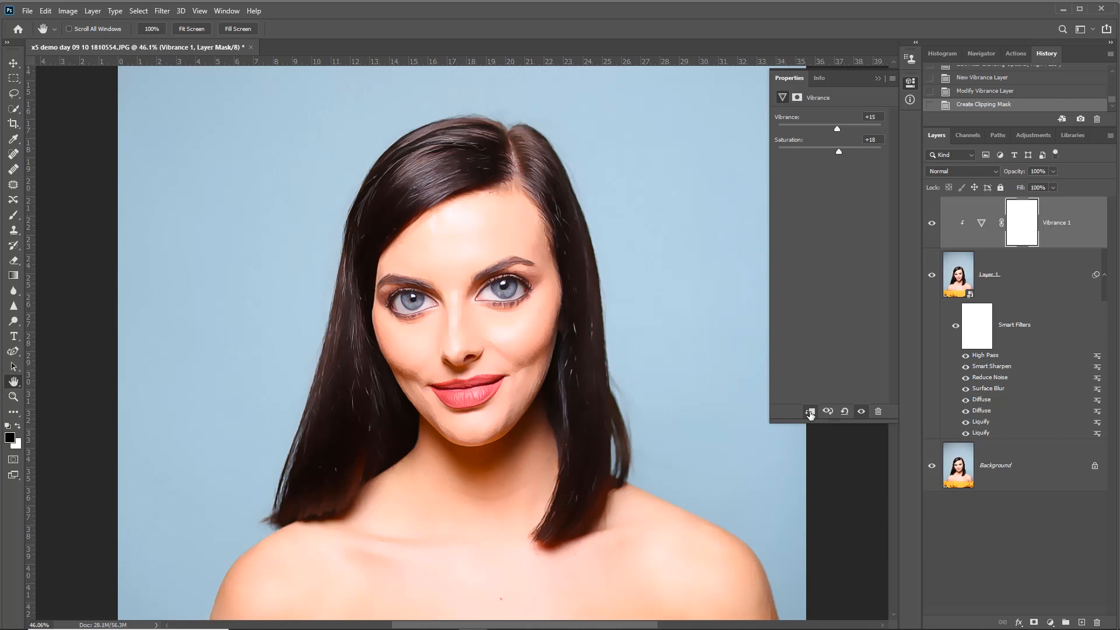
- Save the document as a layered Photoshop file named "cartoon liquify master full" in the Images for demo folder, with Maximize Compatibility on
key(ctrl+0)
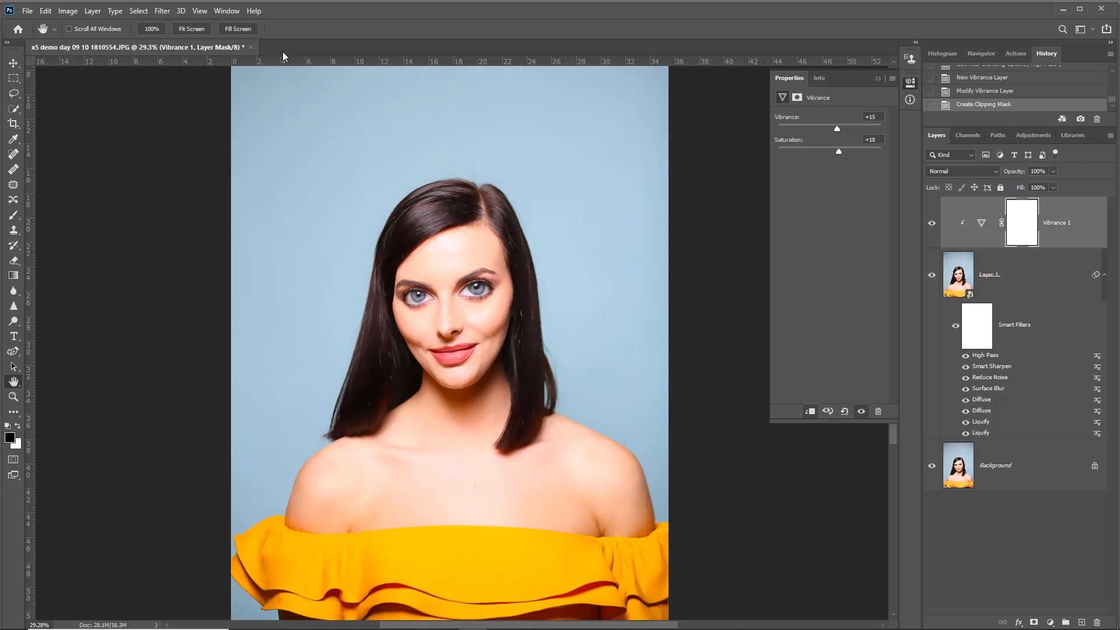
click(27, 10)
click(69, 152)
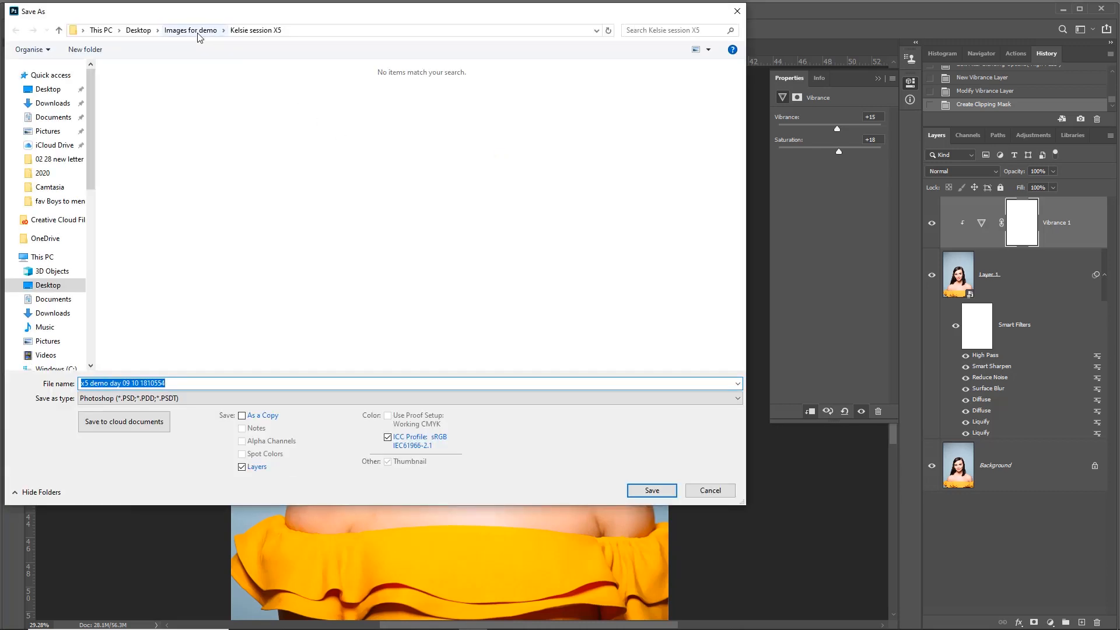
click(198, 35)
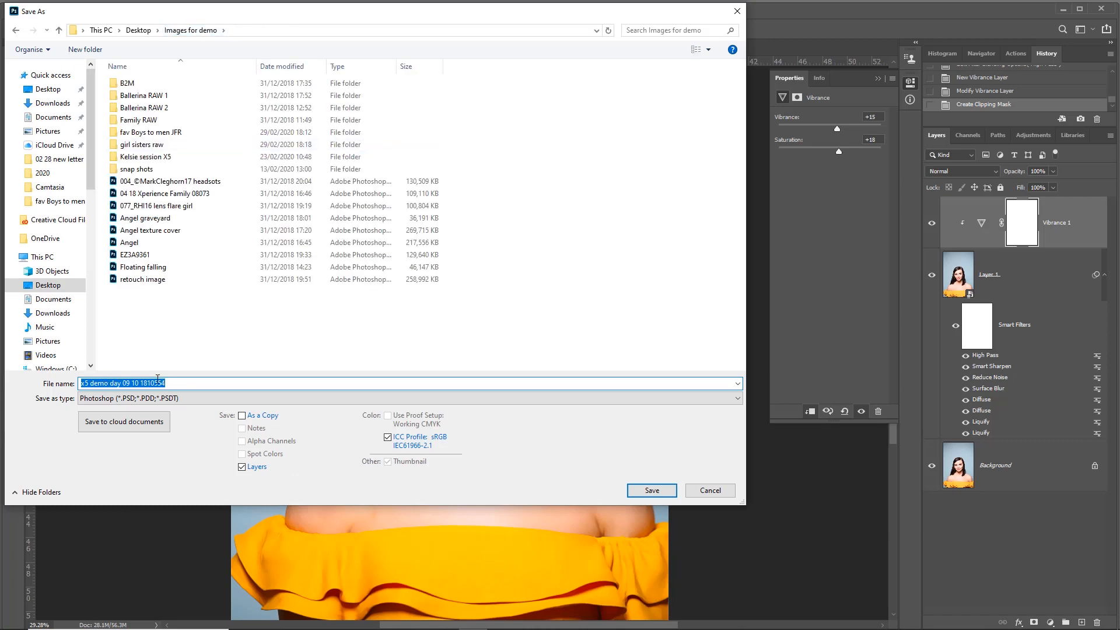
click(190, 386)
drag(191, 386, 63, 379)
text(car)
text(to)
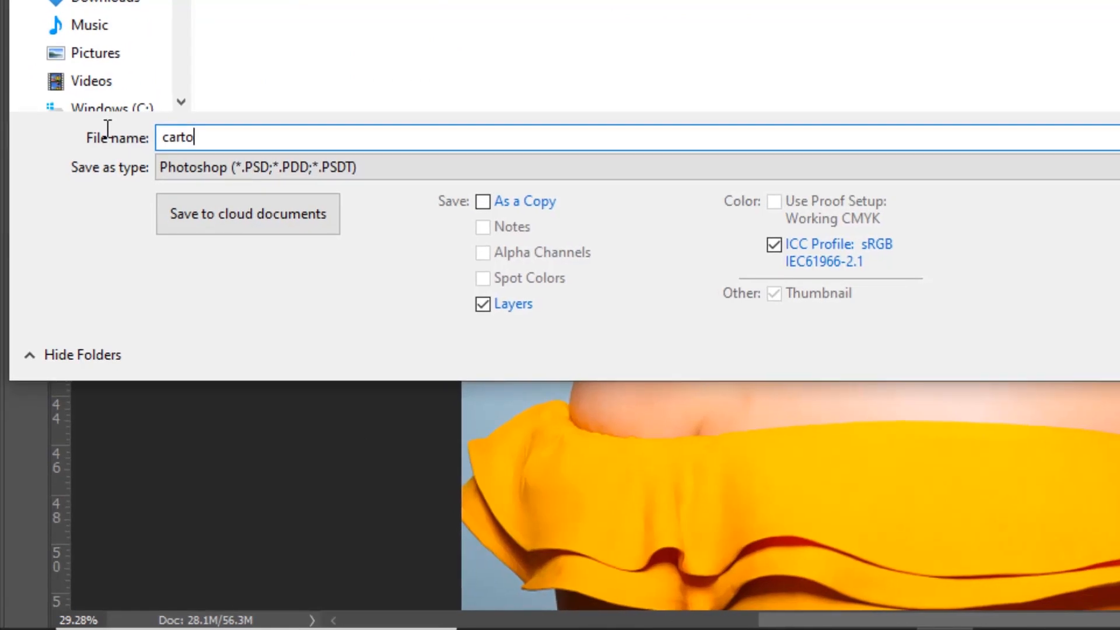
text(on liquify master fu)
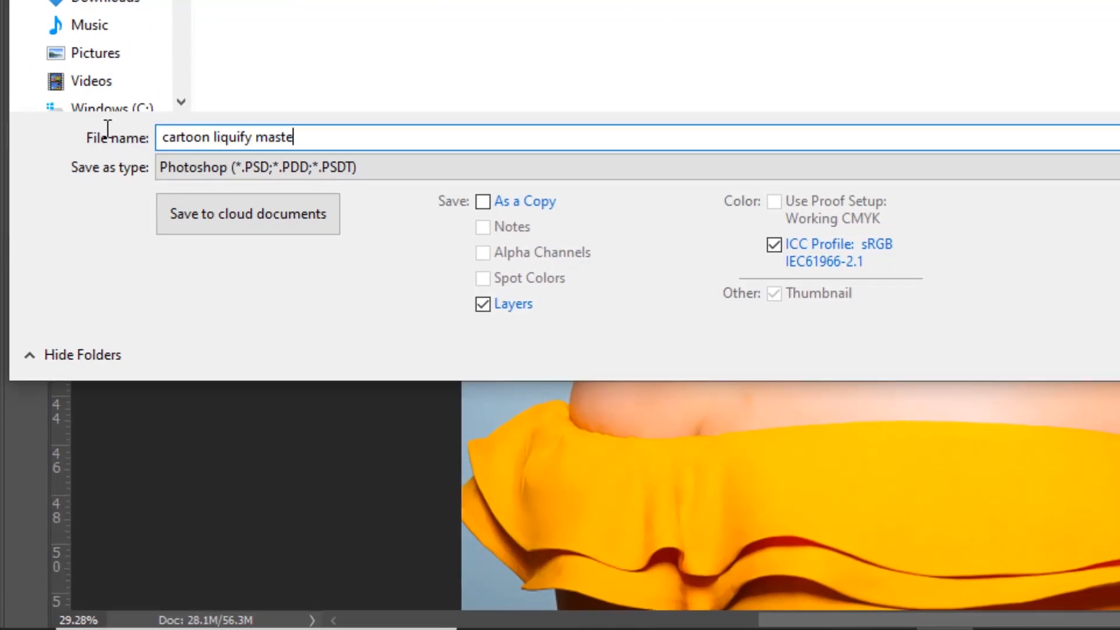
text(ll)
key(Return)
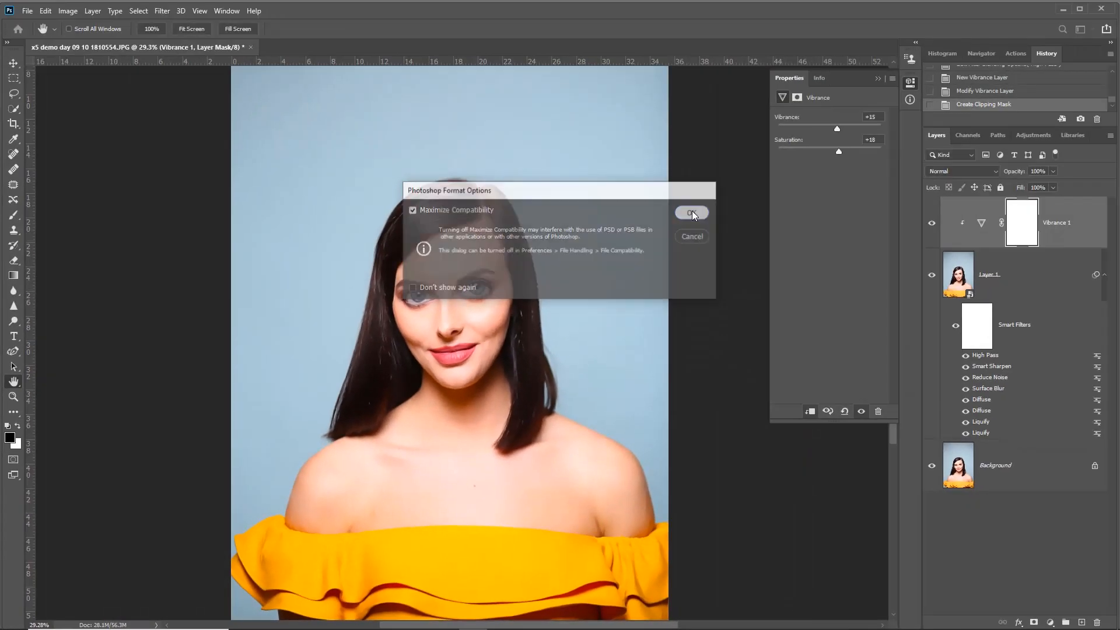
click(692, 211)
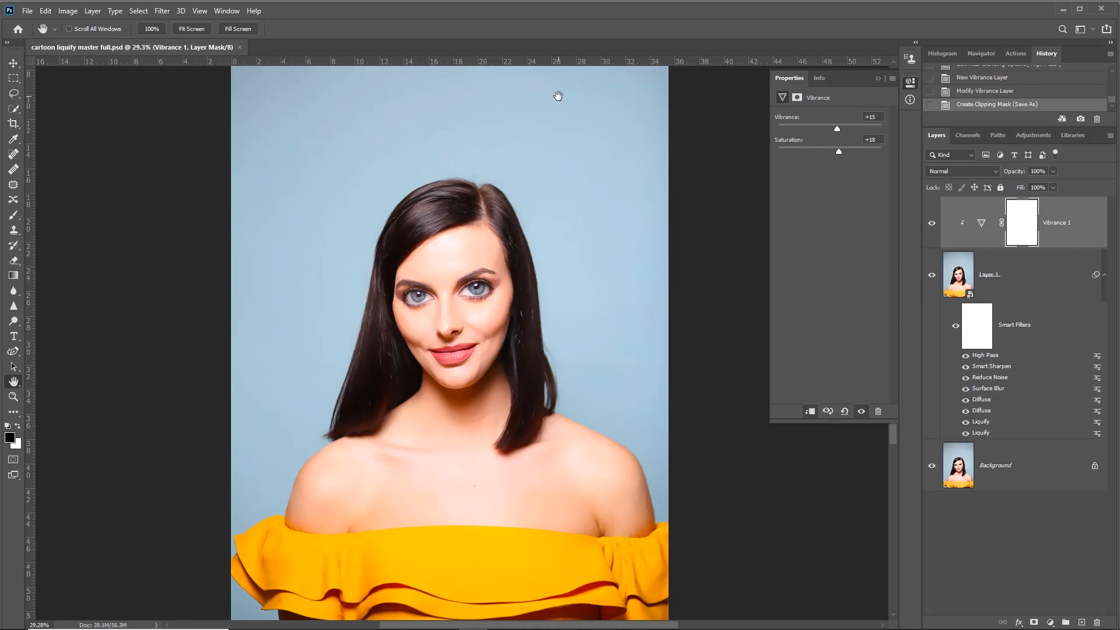
- Open the contents of the Layer 1 smart object and arrange them beside the master document in a 2-up vertical layout
double_click(956, 279)
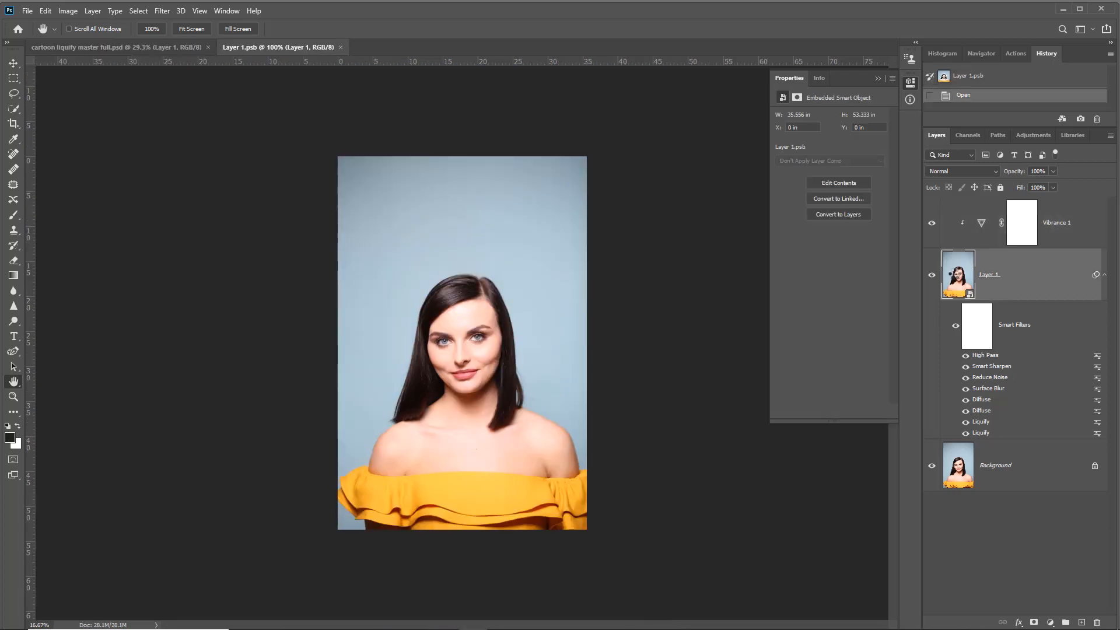
click(221, 11)
mouse_move(234, 23)
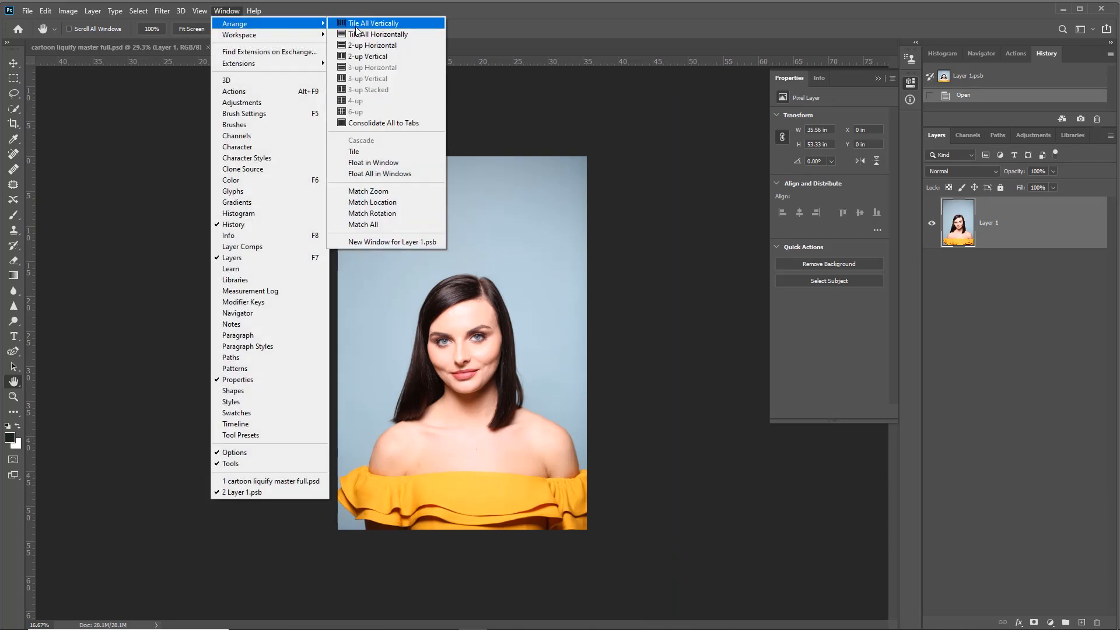
click(365, 55)
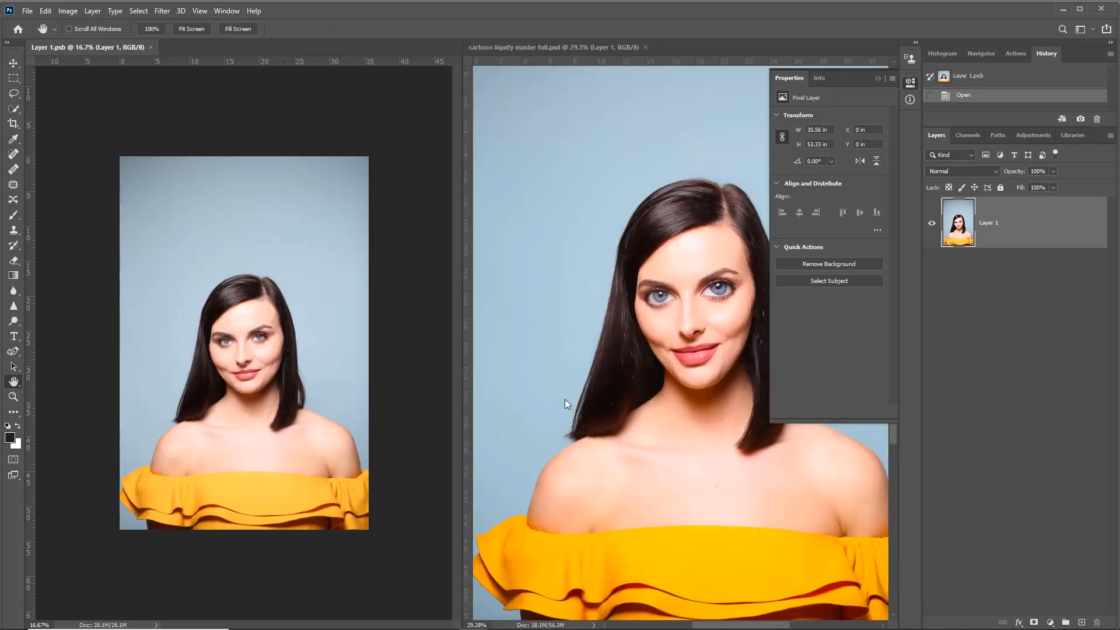
scroll(233, 338, up, 5)
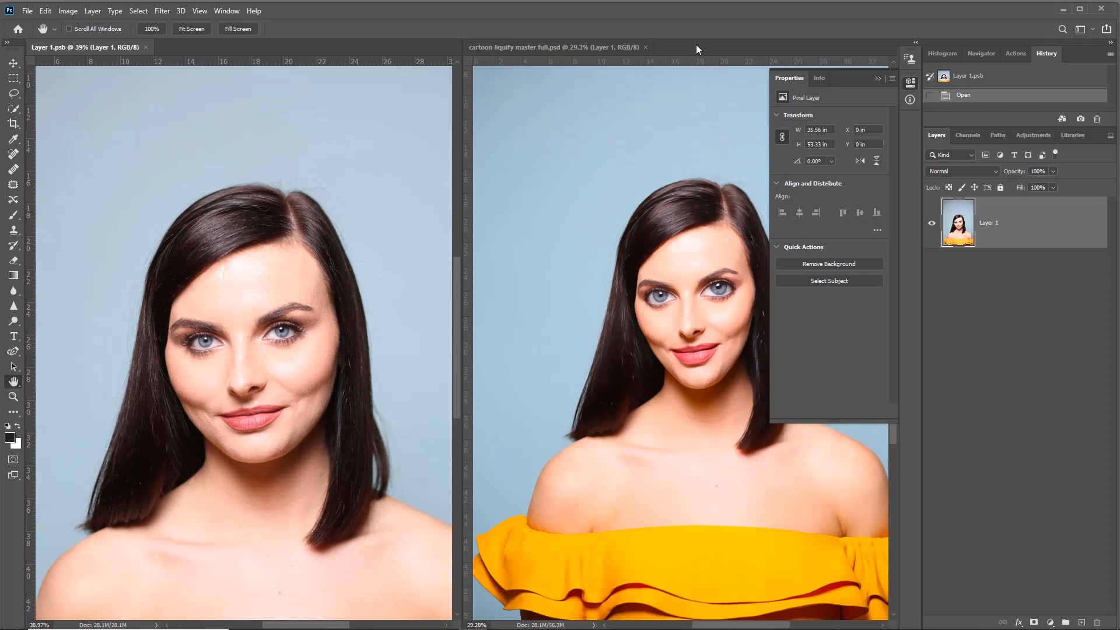
click(878, 78)
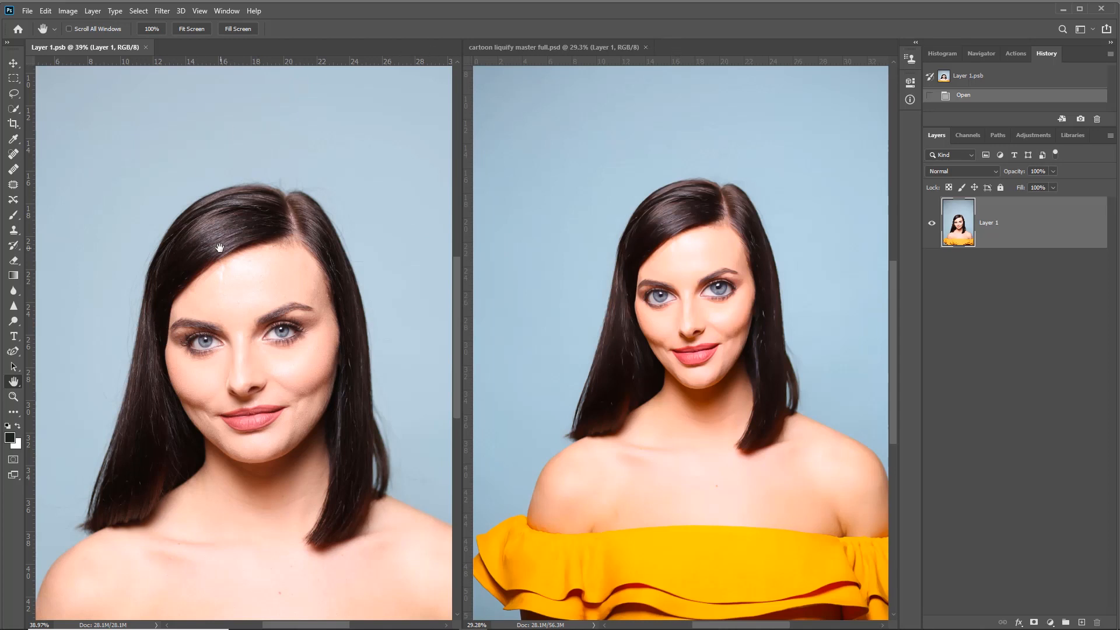
scroll(215, 259, down, 2)
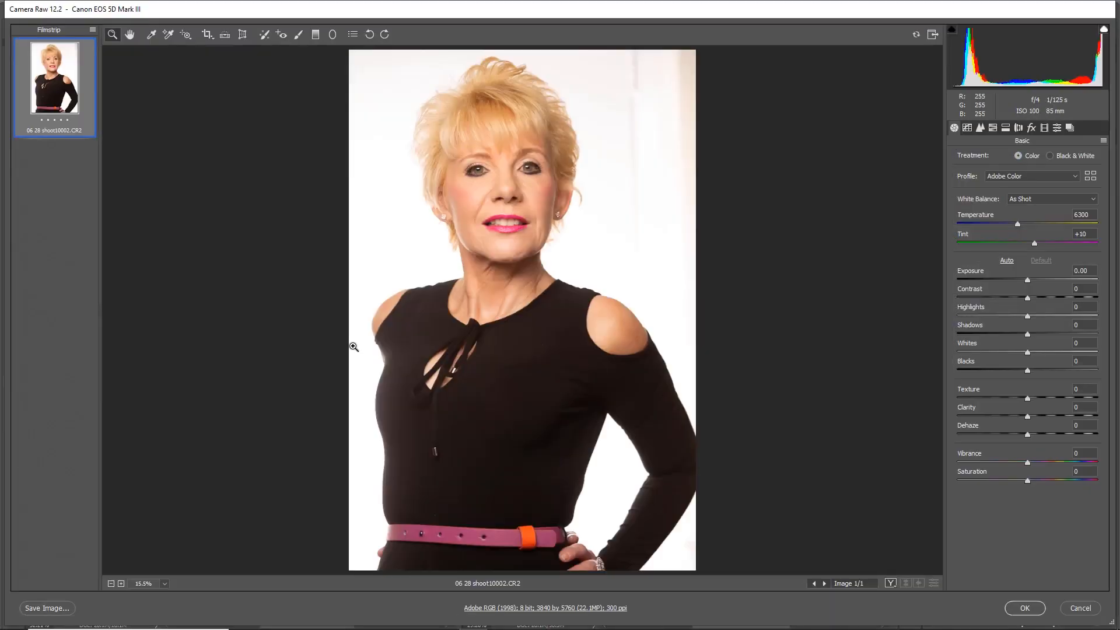
- Place the raw photo 06 28 shoot10002.CR2 into Layer 1.psb, scaled up to about 282% to cover the canvas
click(1025, 609)
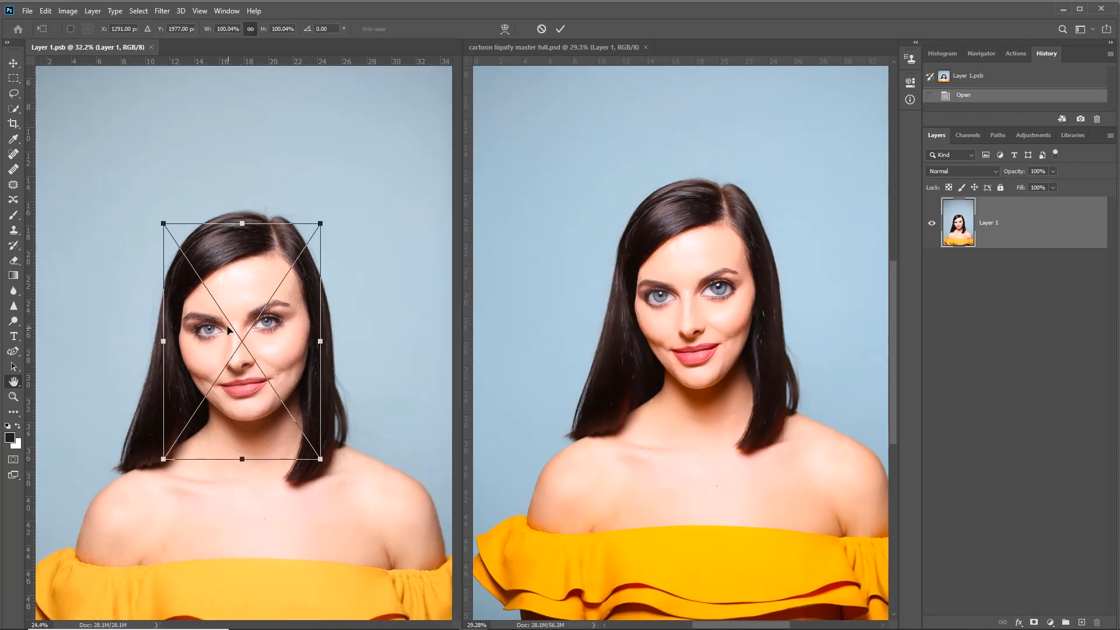
drag(184, 270, 111, 132)
drag(293, 422, 386, 546)
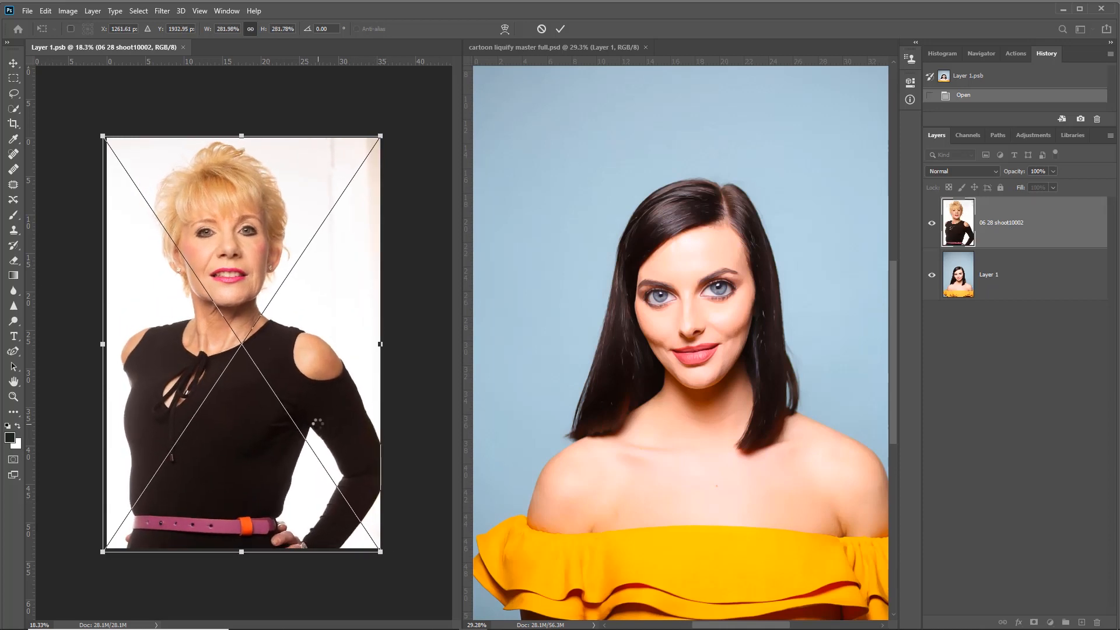
key(Return)
key(h)
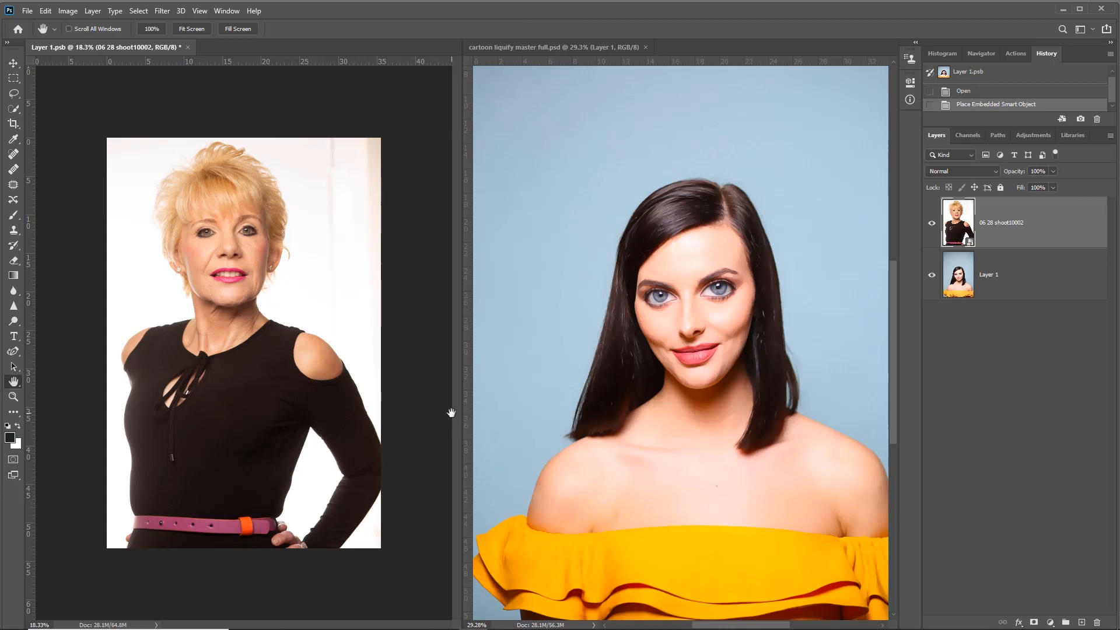
- Rasterize the 06 28 shoot10002 layer and save Layer 1.psb to update the master document
scroll(195, 227, up, 3)
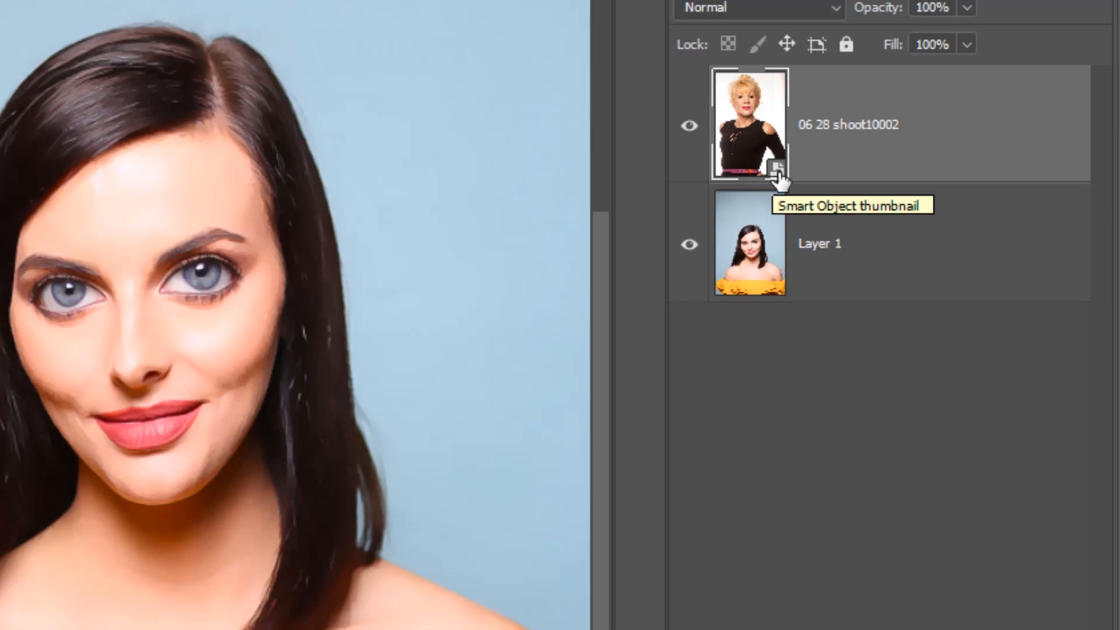
right_click(865, 155)
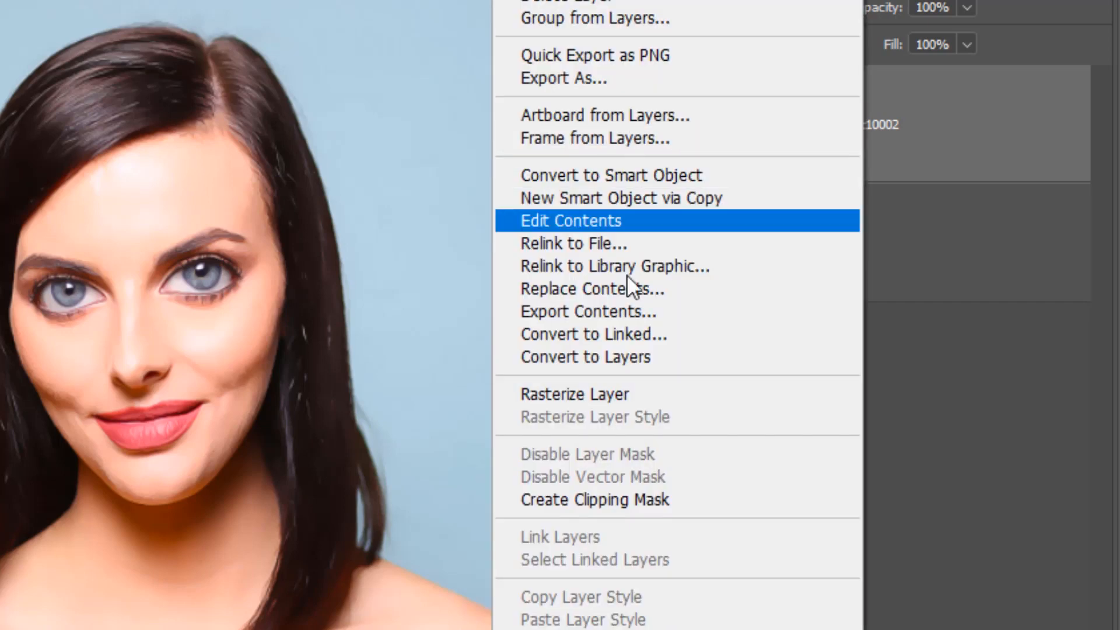
click(622, 391)
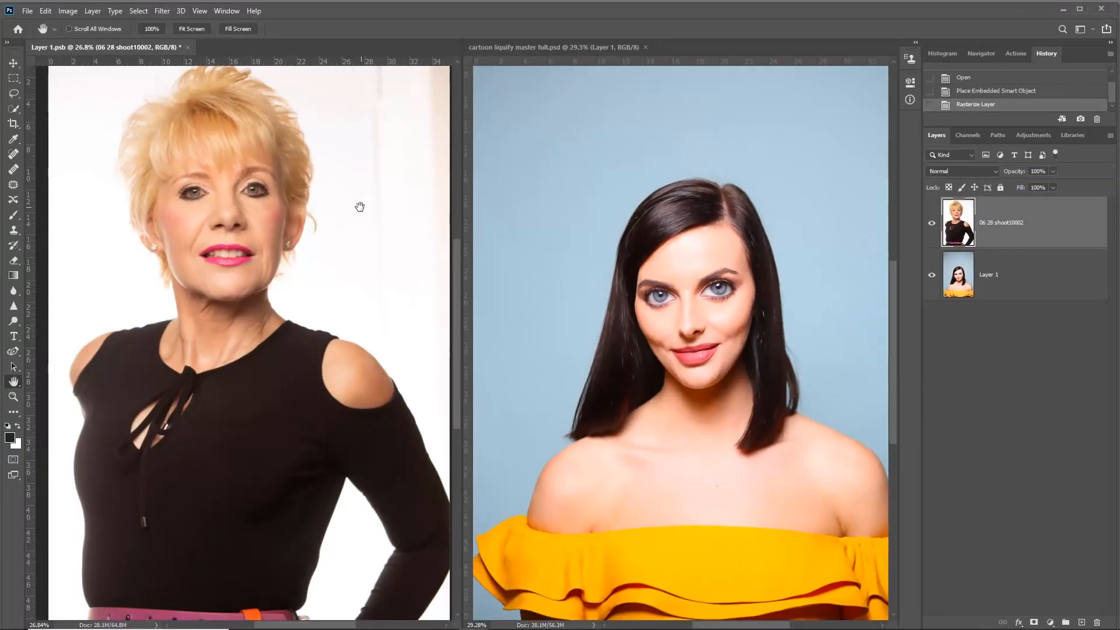
scroll(48, 182, down, 2)
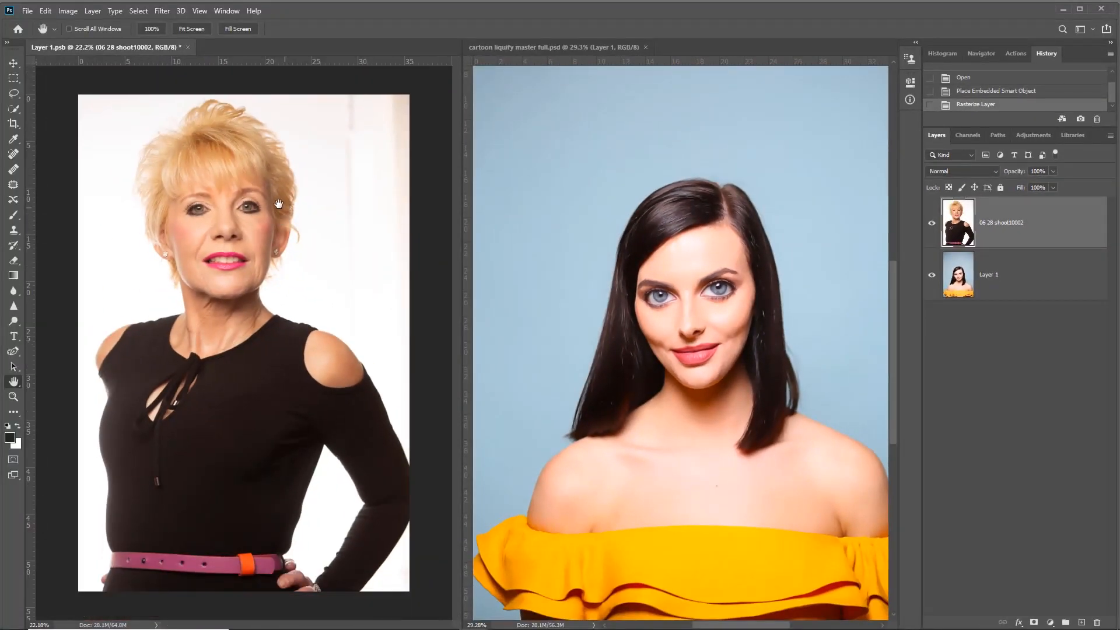
click(27, 11)
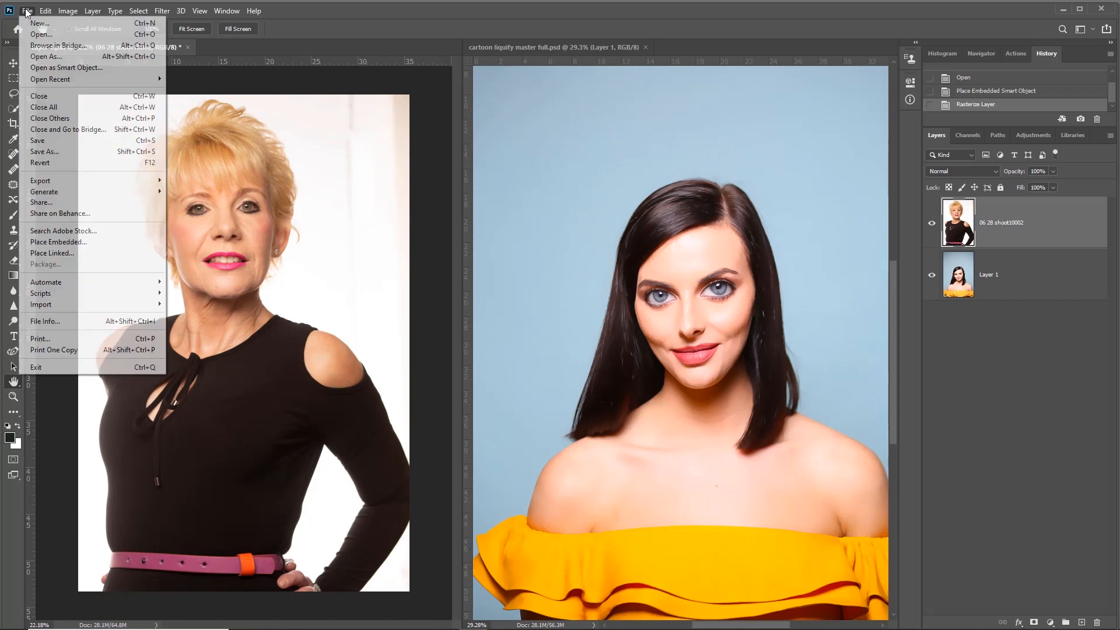
click(48, 141)
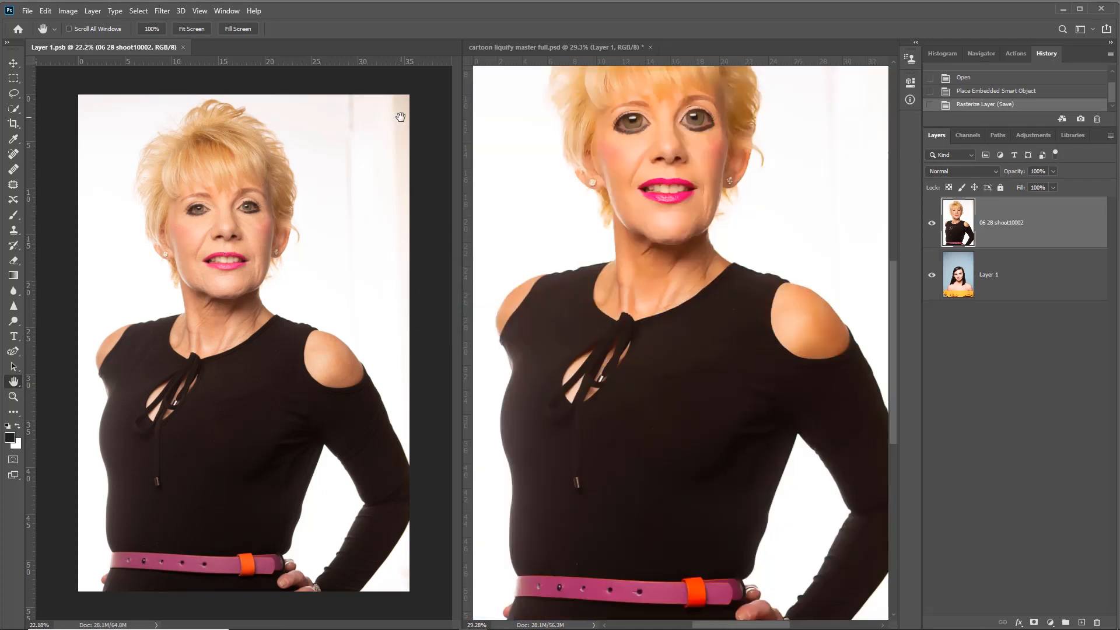
- Compare the whole portrait in Layer 1.psb with the filtered version in the cartoon liquify master full document
key(ctrl+minus)
key(ctrl+plus)
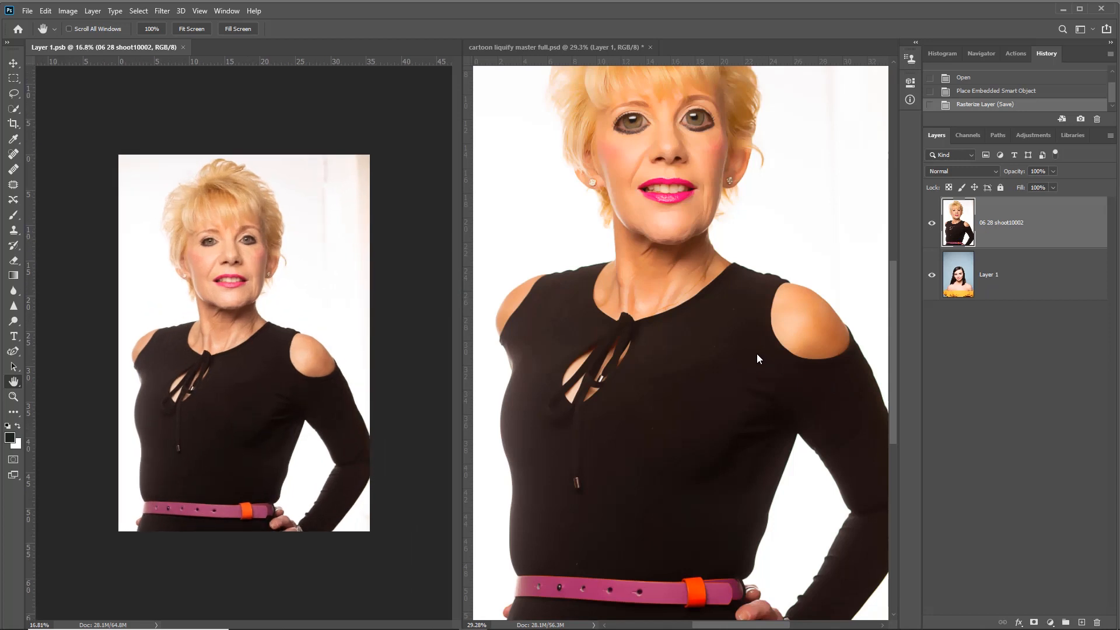
click(704, 319)
scroll(701, 316, down, 2)
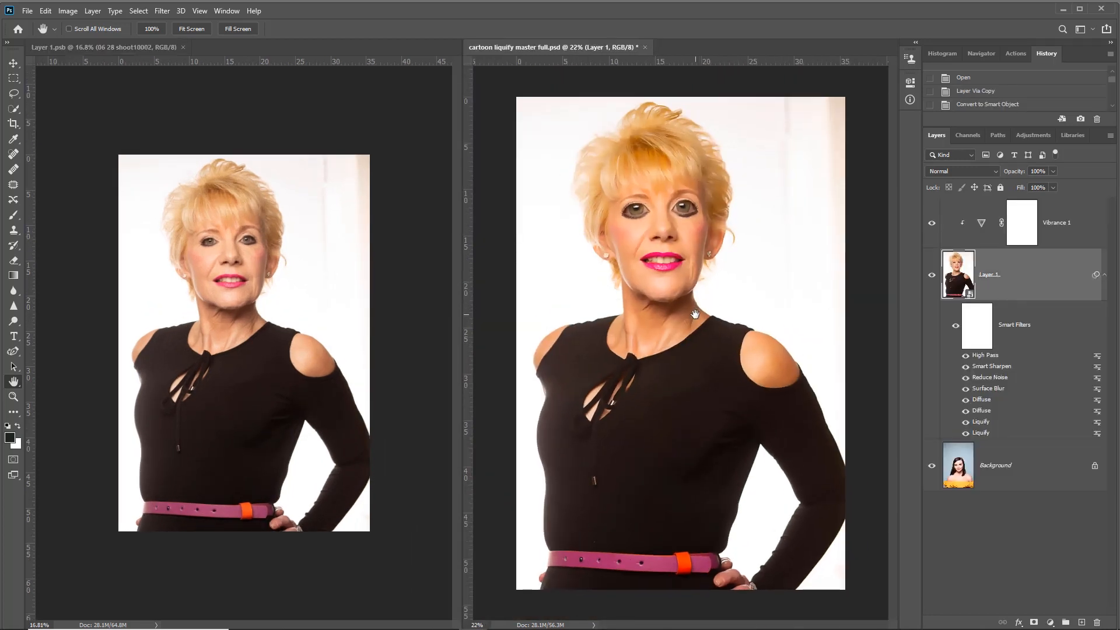
scroll(695, 315, up, 1)
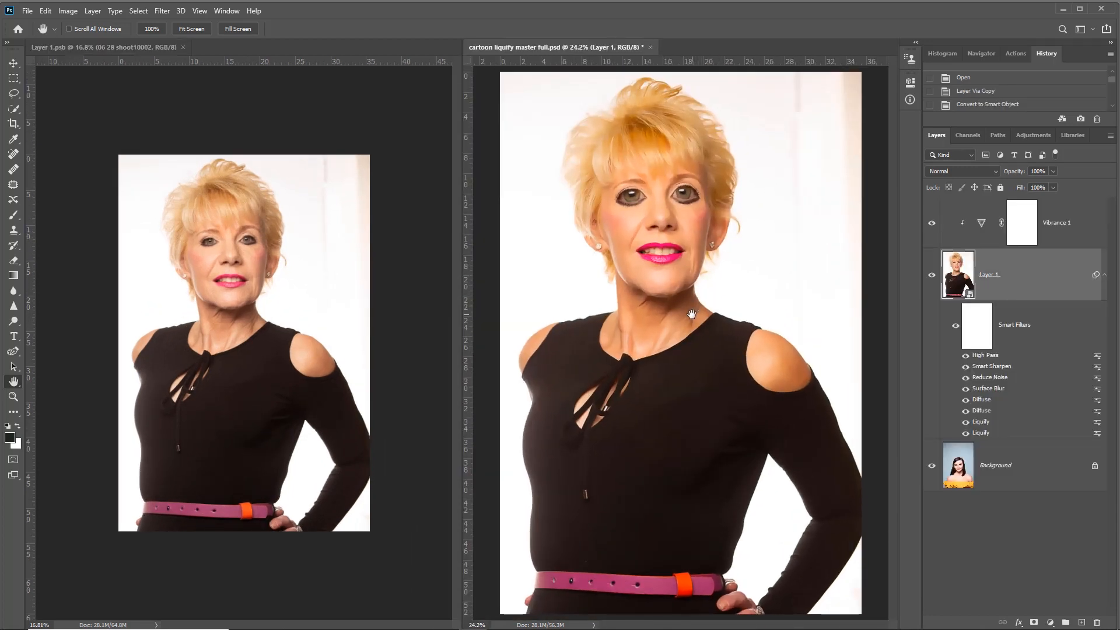